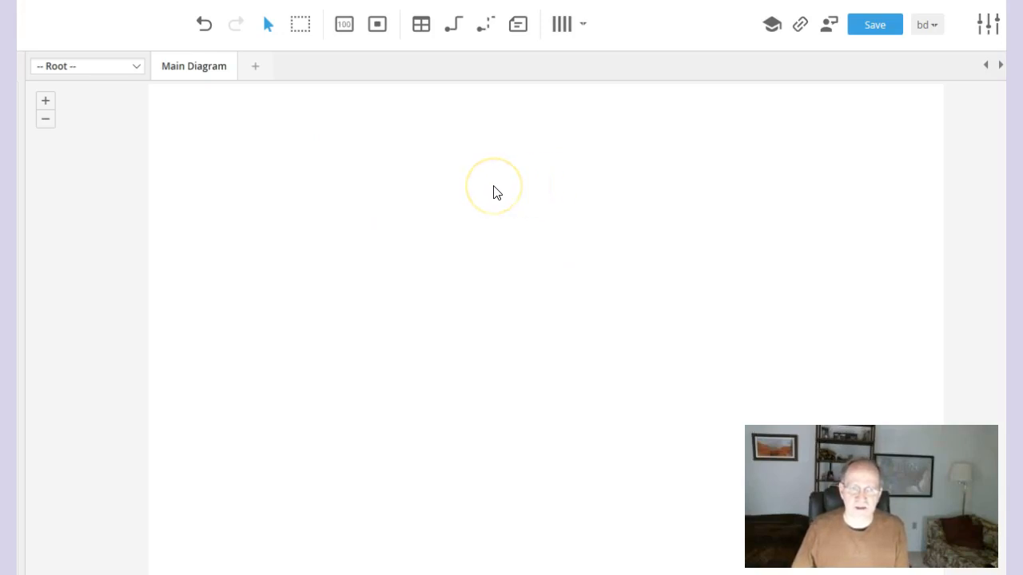
Step: Add a new table named Charter near the middle of the blank diagram
{"action": "left_click", "coordinate": [424, 26]}
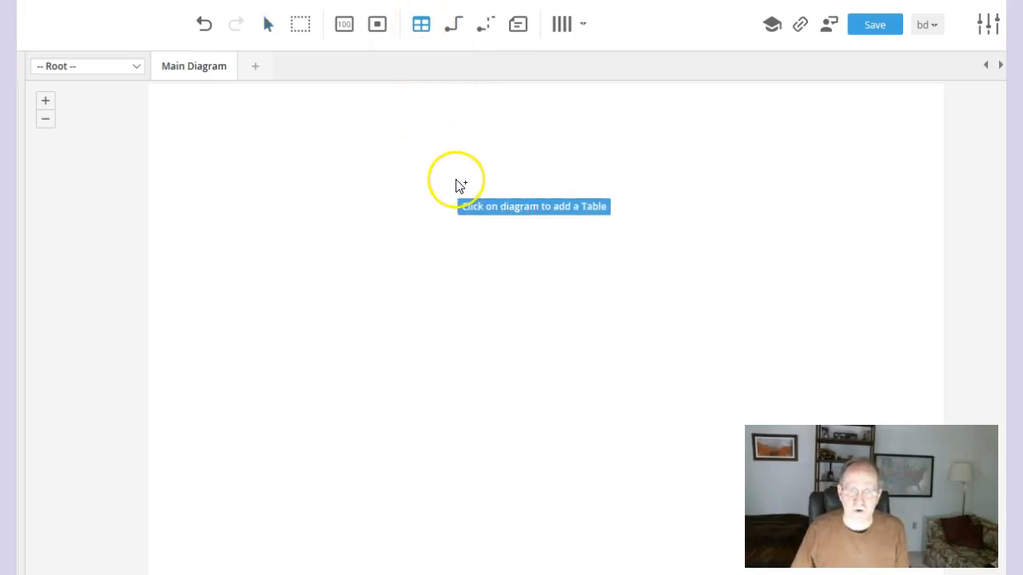
{"action": "left_click", "coordinate": [459, 186]}
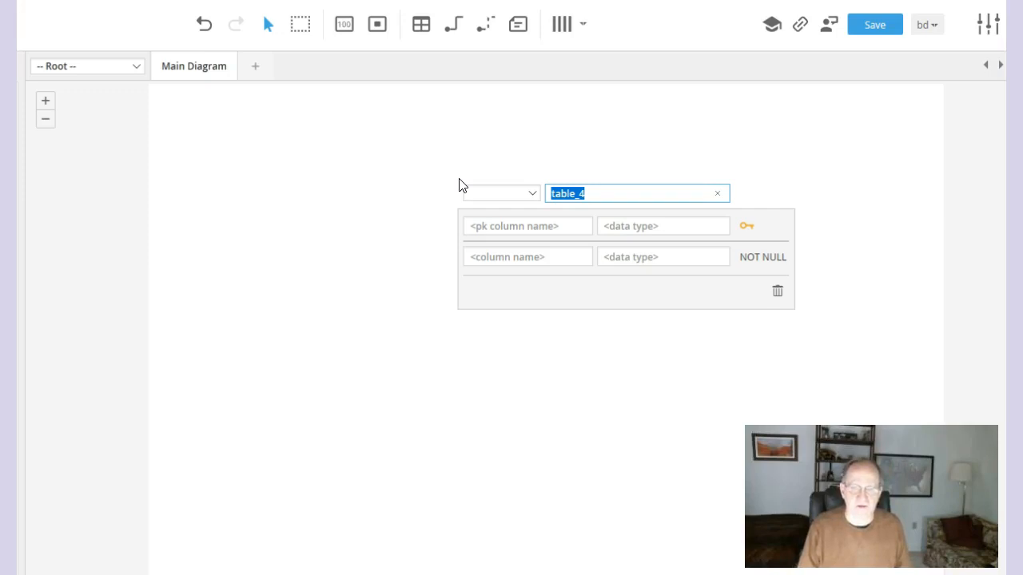
{"action": "type", "text": "Charter"}
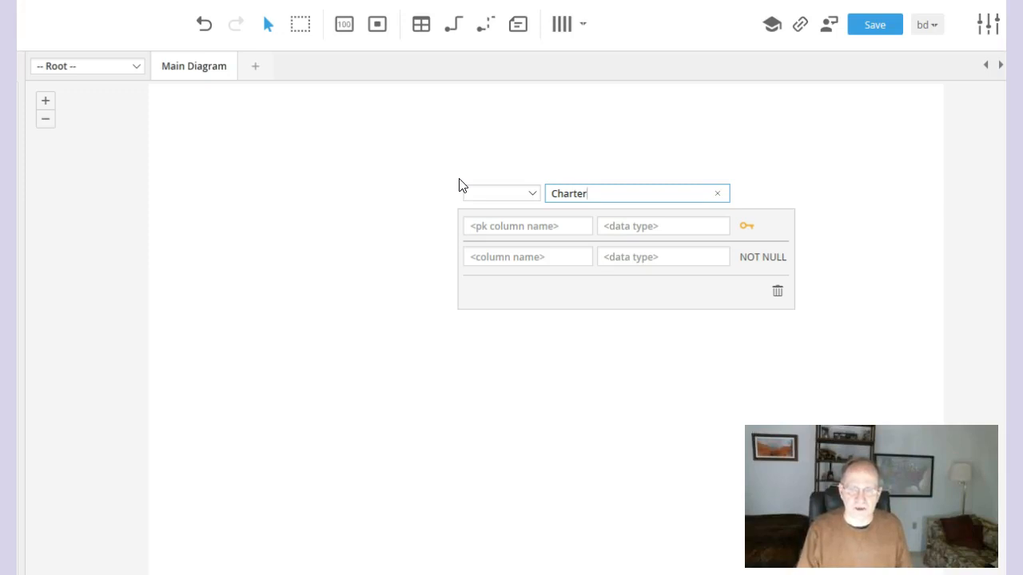
{"action": "key", "text": "Tab"}
Step: Give the Charter table a primary key column CharterId of type int
{"action": "type", "text": "Ch"}
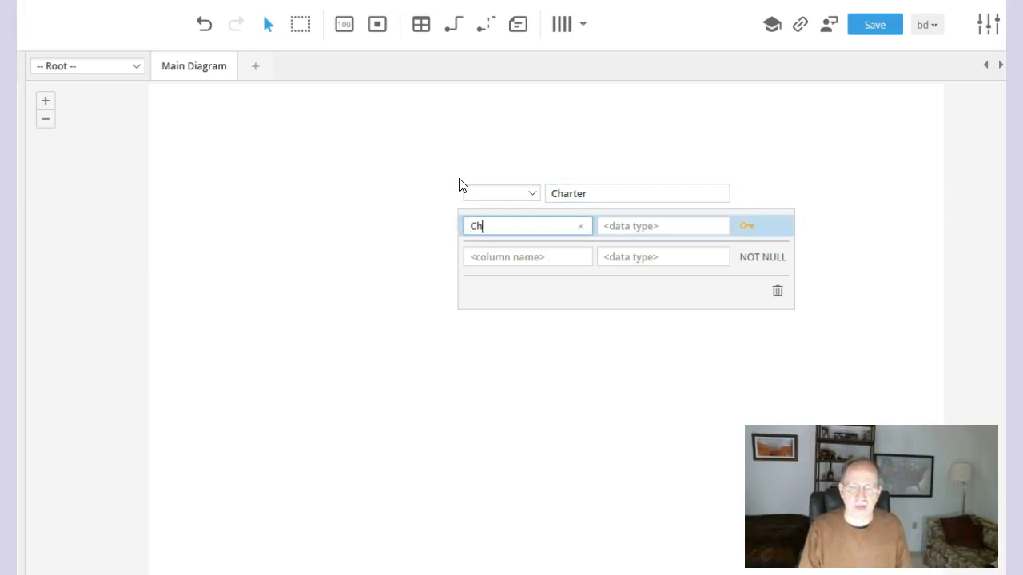
{"action": "type", "text": "arterId"}
{"action": "key", "text": "Tab"}
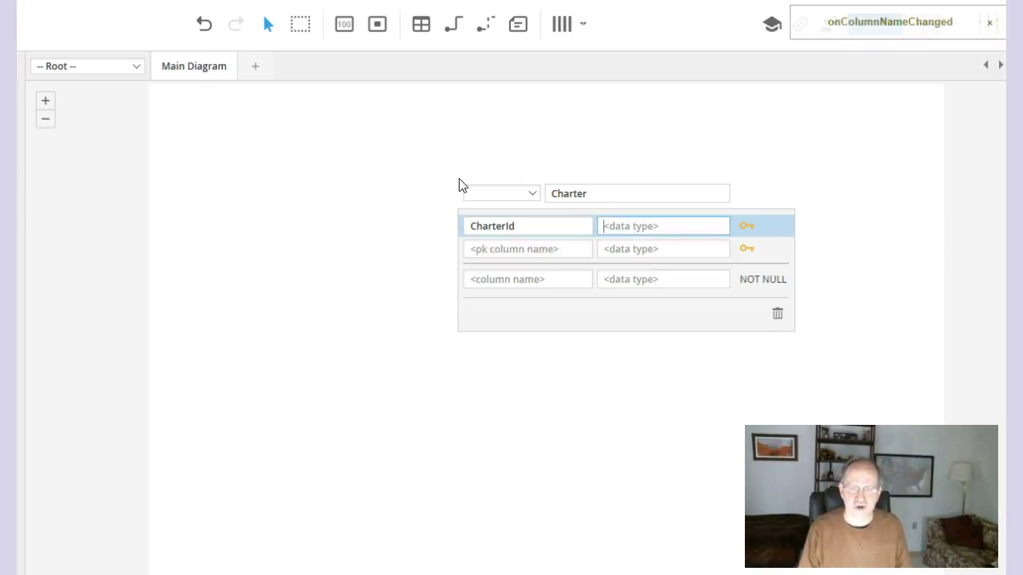
{"action": "type", "text": "int"}
{"action": "key", "text": "Tab"}
{"action": "key", "text": "Tab"}
{"action": "key", "text": "Tab"}
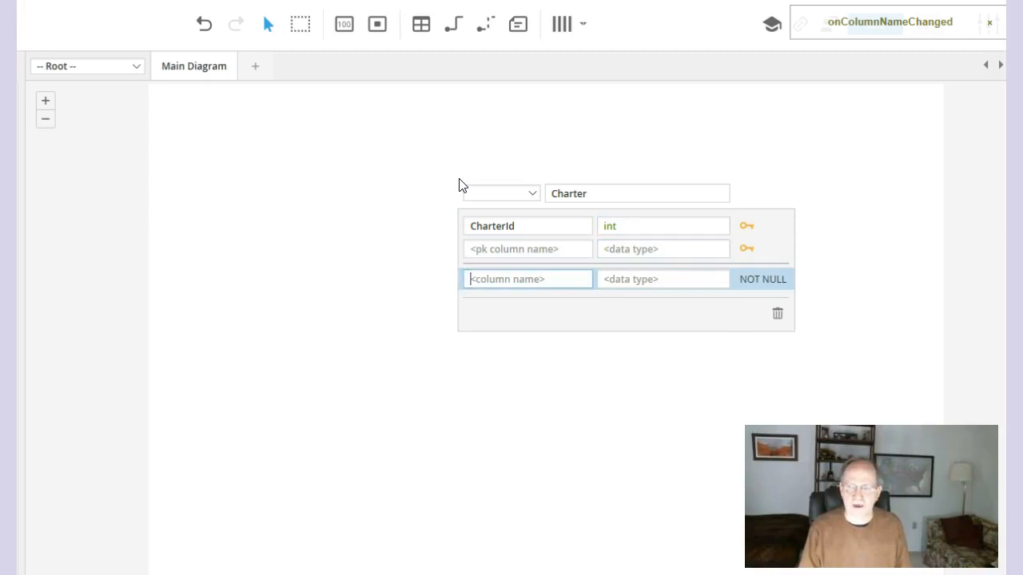
Step: Add a DepartureTime column of type datetime to the Charter table as a non-key column
{"action": "type", "text": "DepartureTime"}
{"action": "key", "text": "Tab"}
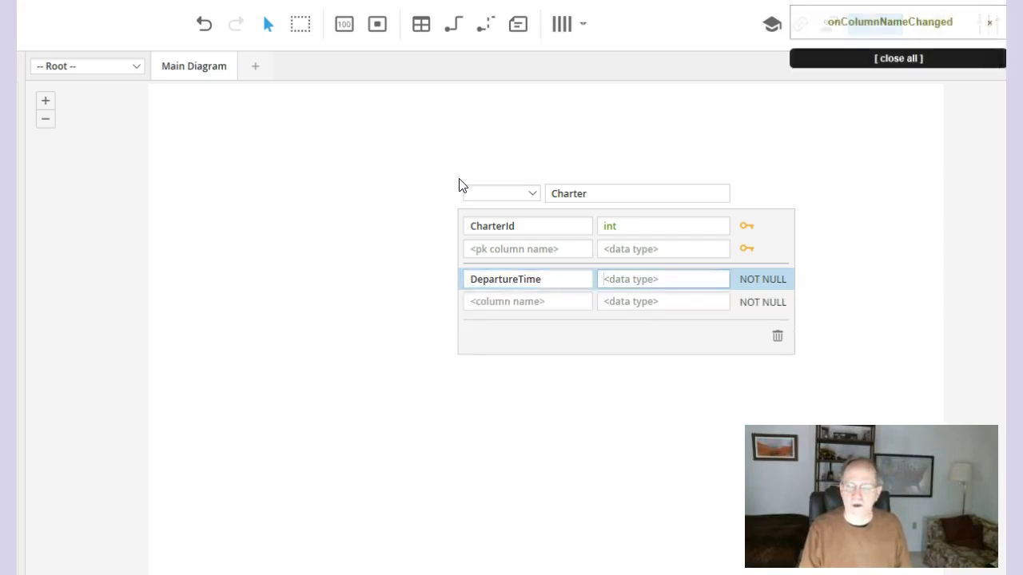
{"action": "type", "text": "datet"}
{"action": "key", "text": "Tab"}
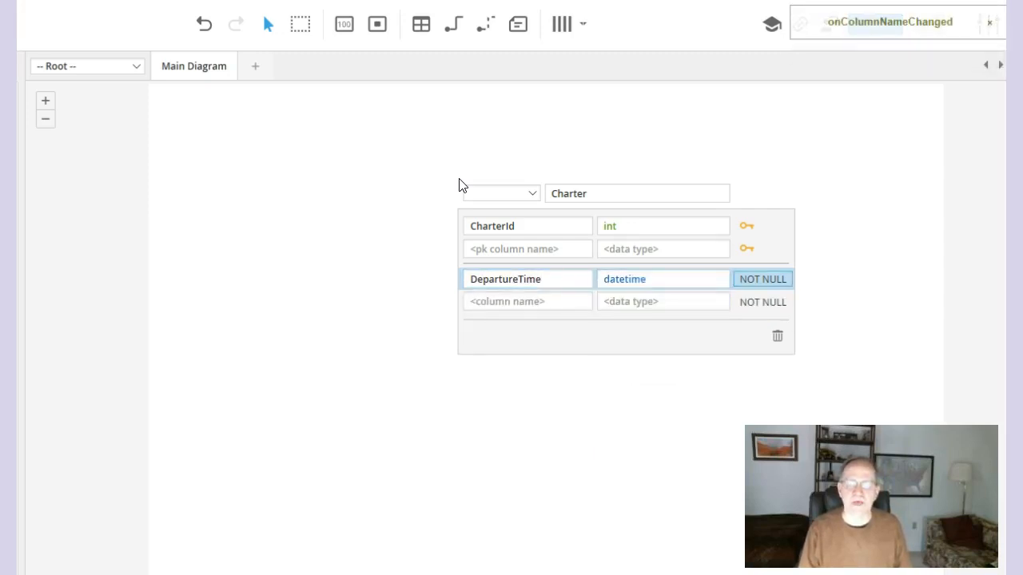
{"action": "key", "text": "Tab"}
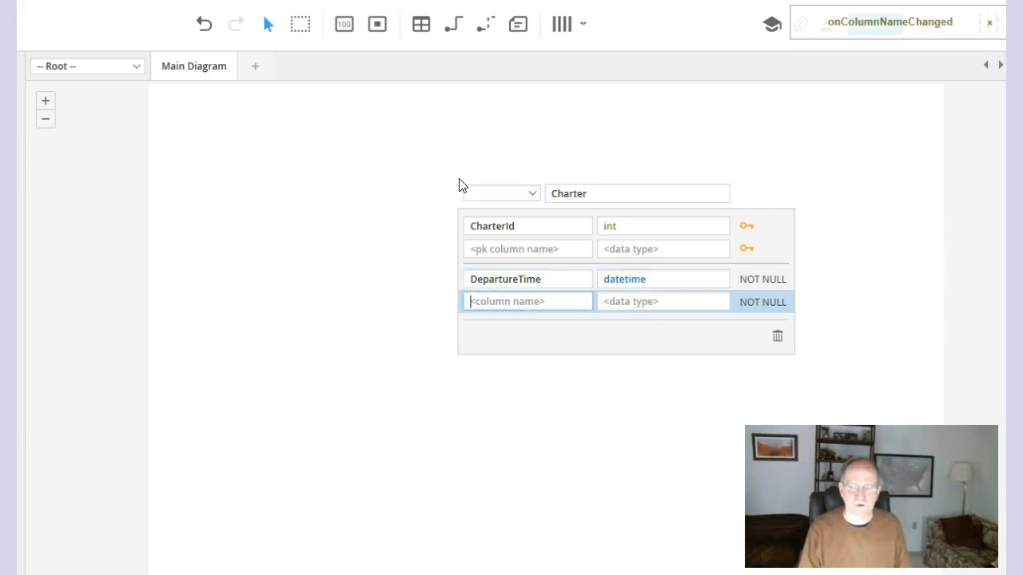
Step: Add a ReturnTime column of type datetime to the Charter table below DepartureTime
{"action": "type", "text": "Retur"}
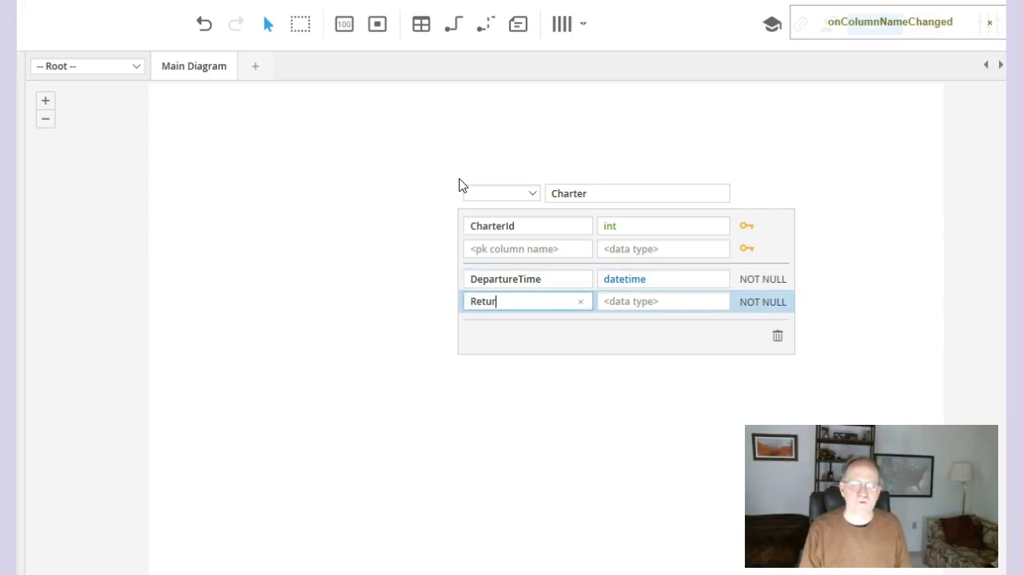
{"action": "type", "text": "nTime"}
{"action": "key", "text": "Tab"}
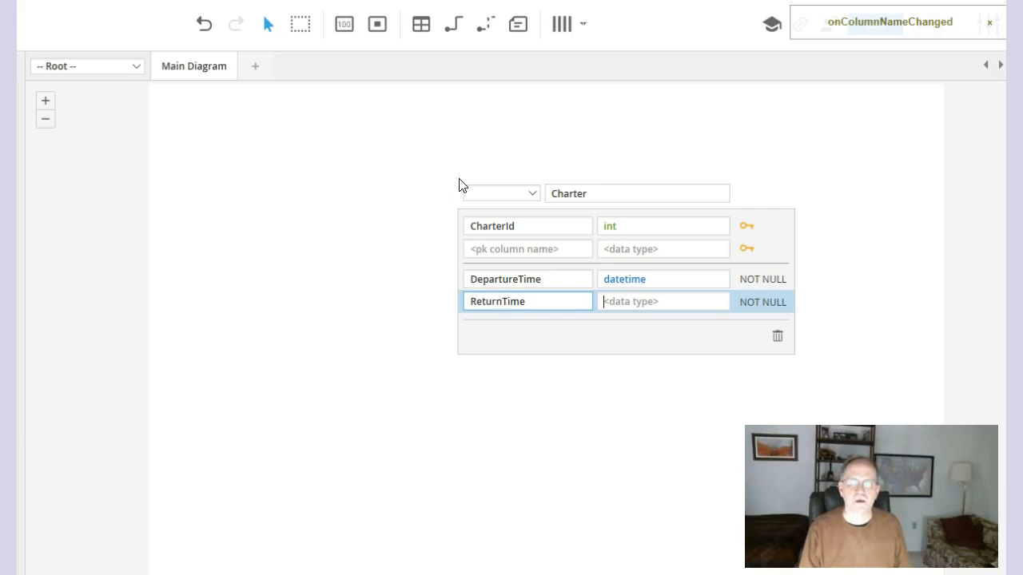
{"action": "type", "text": "date"}
{"action": "key", "text": "Tab"}
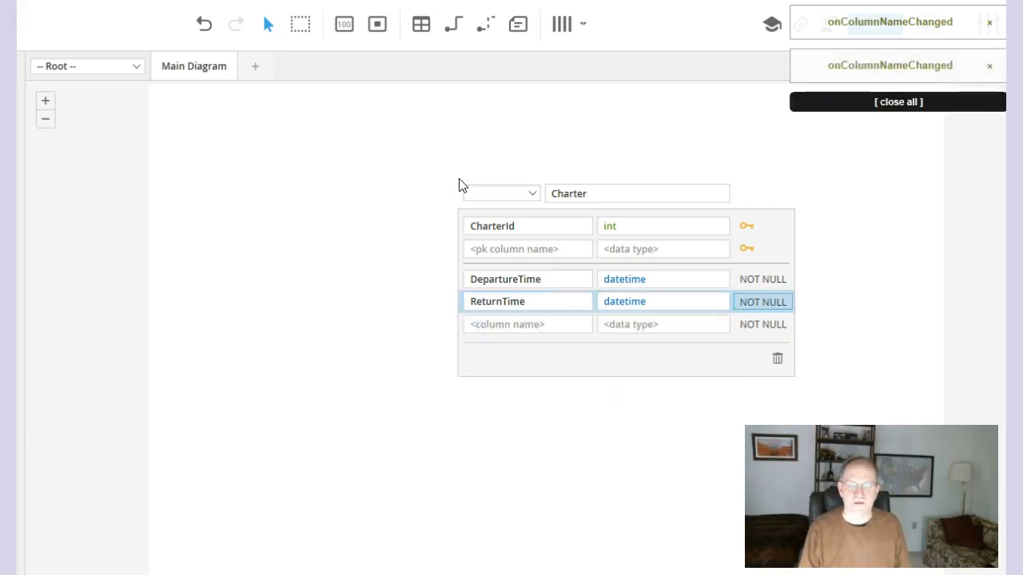
{"action": "key", "text": "Tab"}
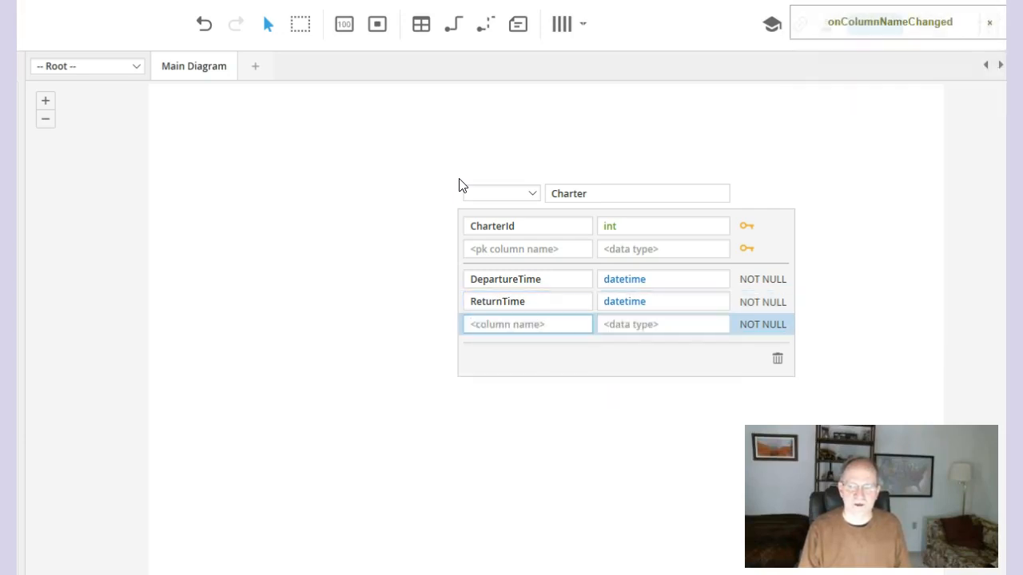
Step: Add a Destination column of type varchar(50) to the Charter table below ReturnTime
{"action": "type", "text": "Desti"}
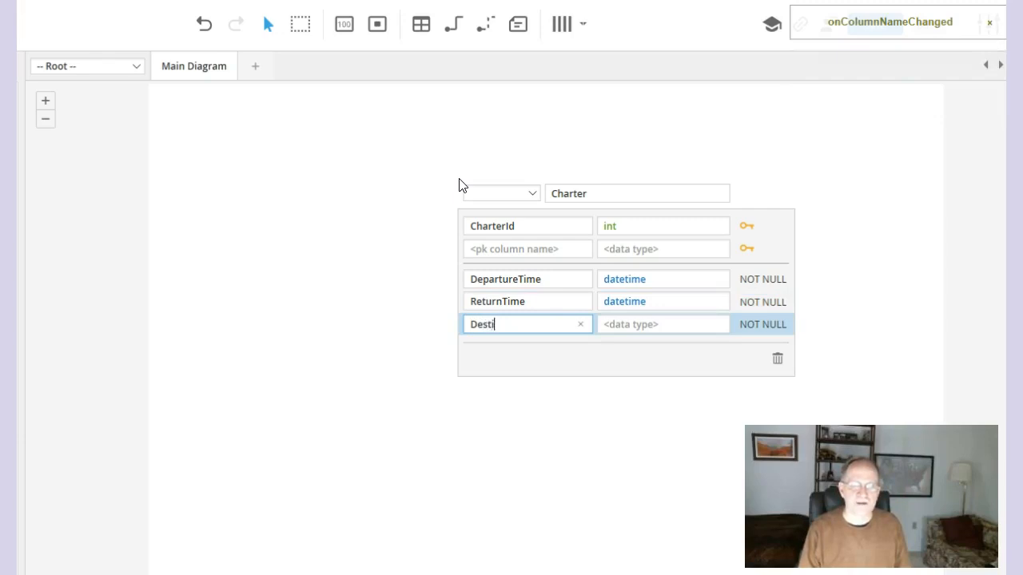
{"action": "type", "text": "nation"}
{"action": "key", "text": "Tab"}
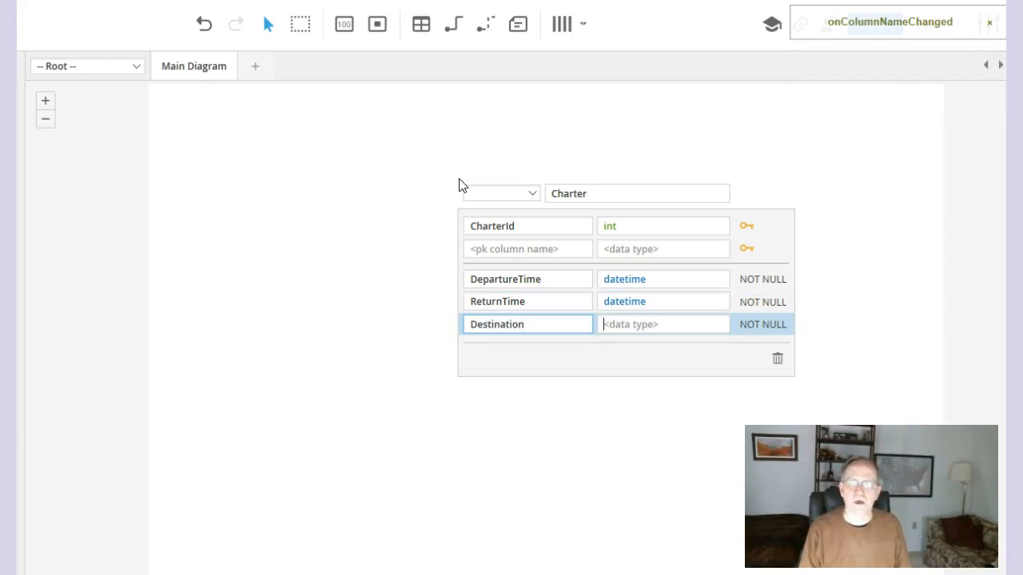
{"action": "type", "text": "varchar(5"}
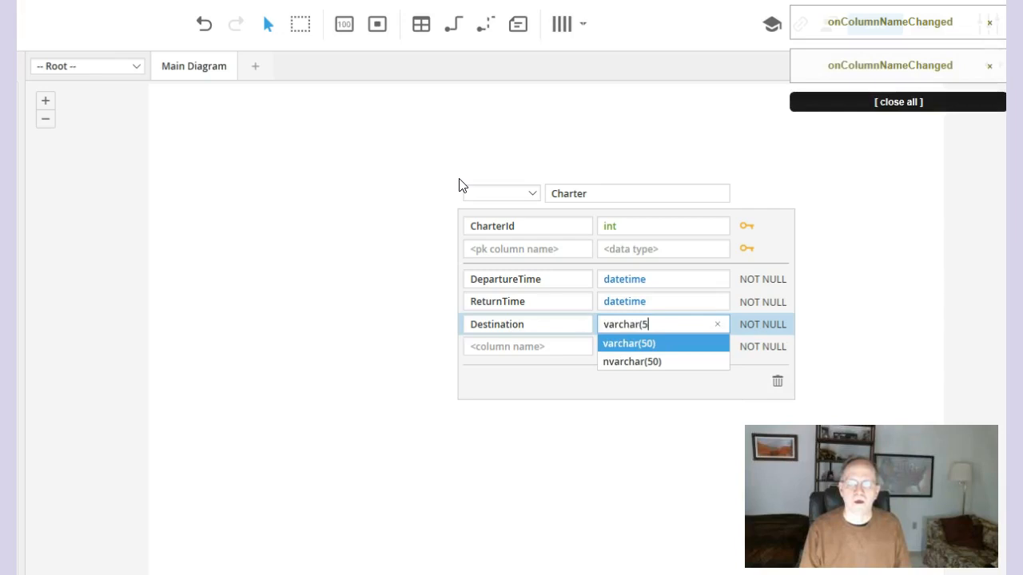
{"action": "type", "text": "0)"}
{"action": "key", "text": "Tab"}
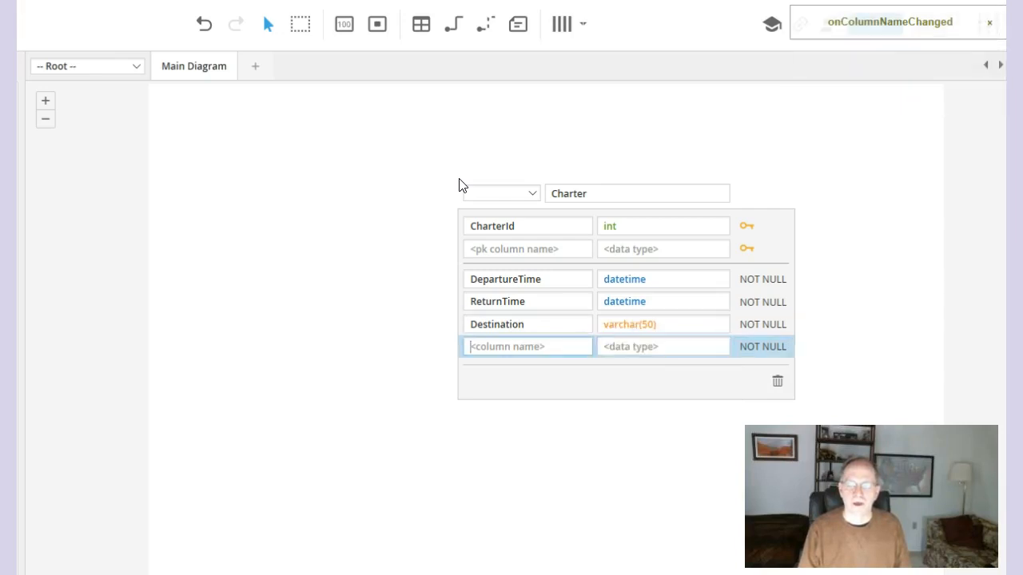
Step: Add a FlightHours column of type decimal(18,2) to the Charter table below Destination
{"action": "type", "text": "FlightHours"}
{"action": "key", "text": "Tab"}
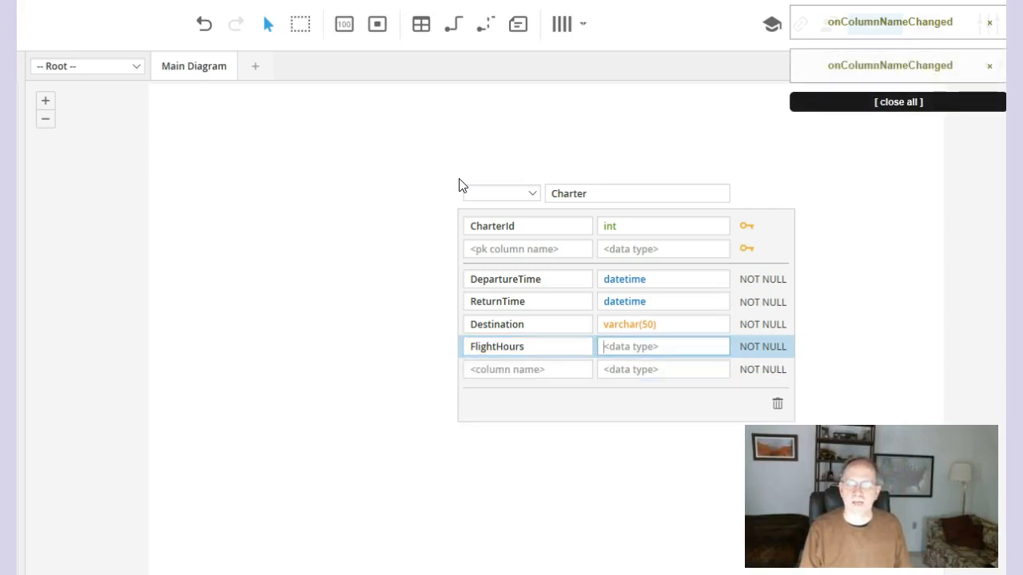
{"action": "type", "text": "decimar"}
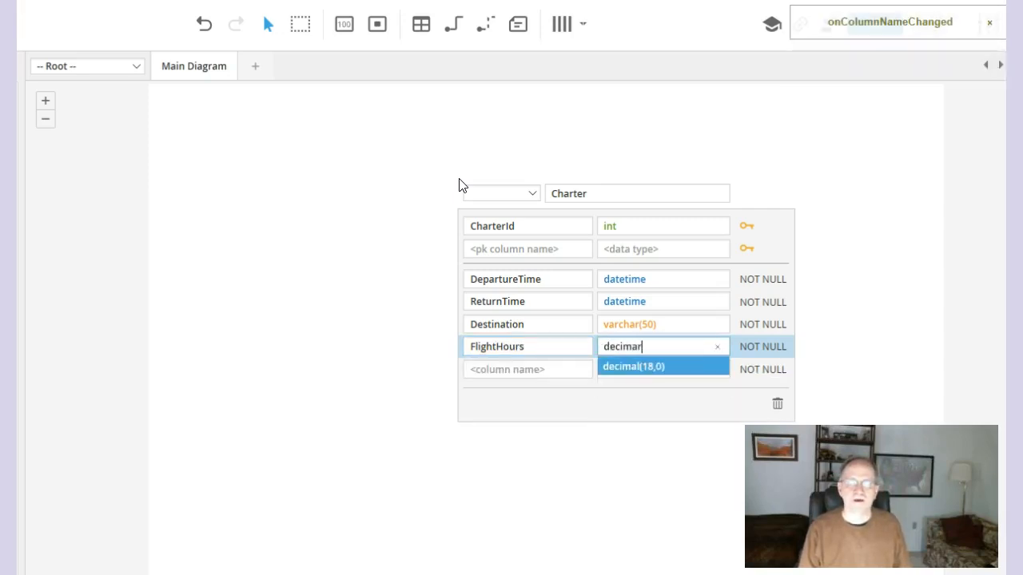
{"action": "key", "text": "BackSpace"}
{"action": "type", "text": "l("}
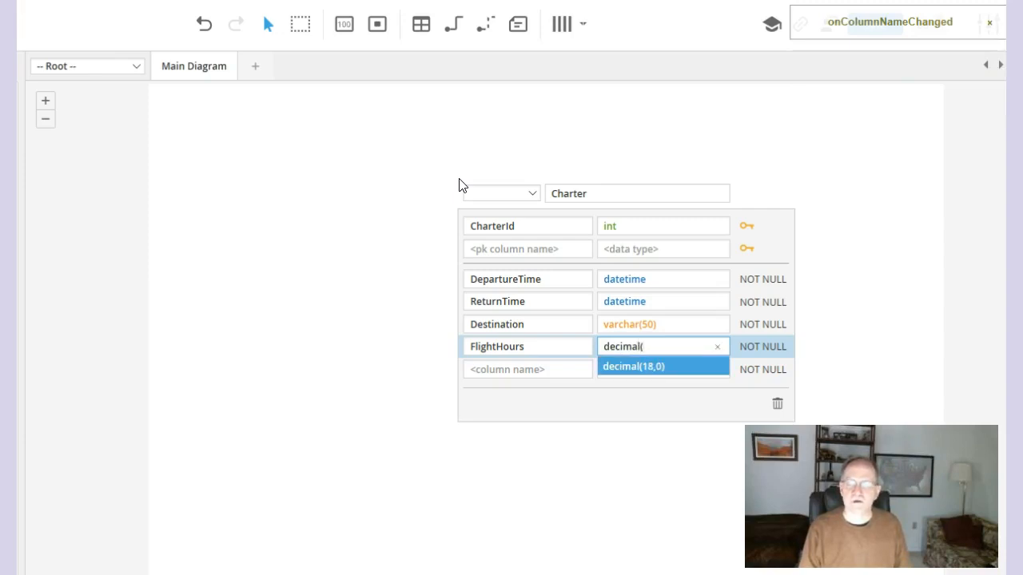
{"action": "type", "text": "18,2)"}
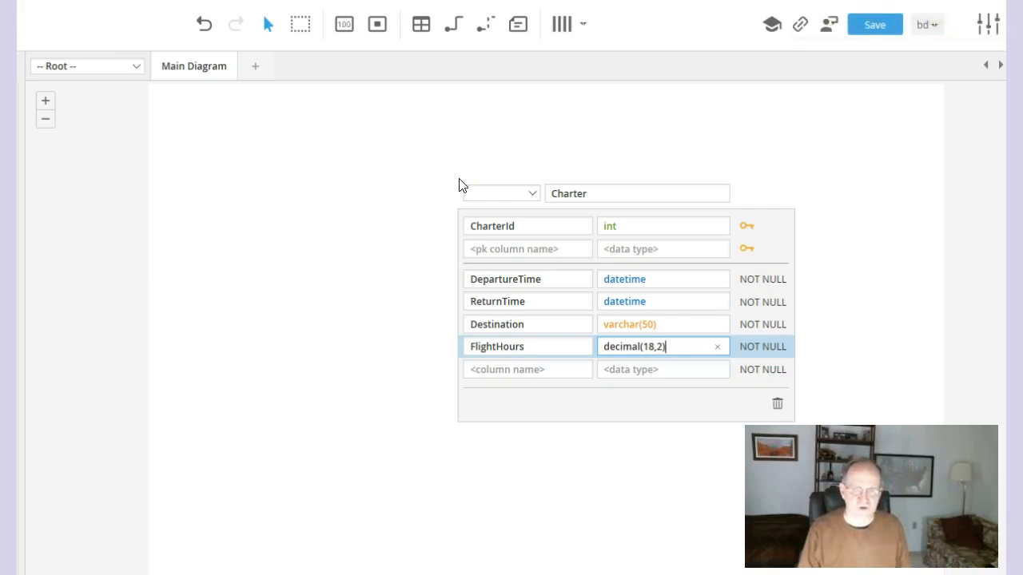
{"action": "key", "text": "Tab"}
{"action": "key", "text": "Tab"}
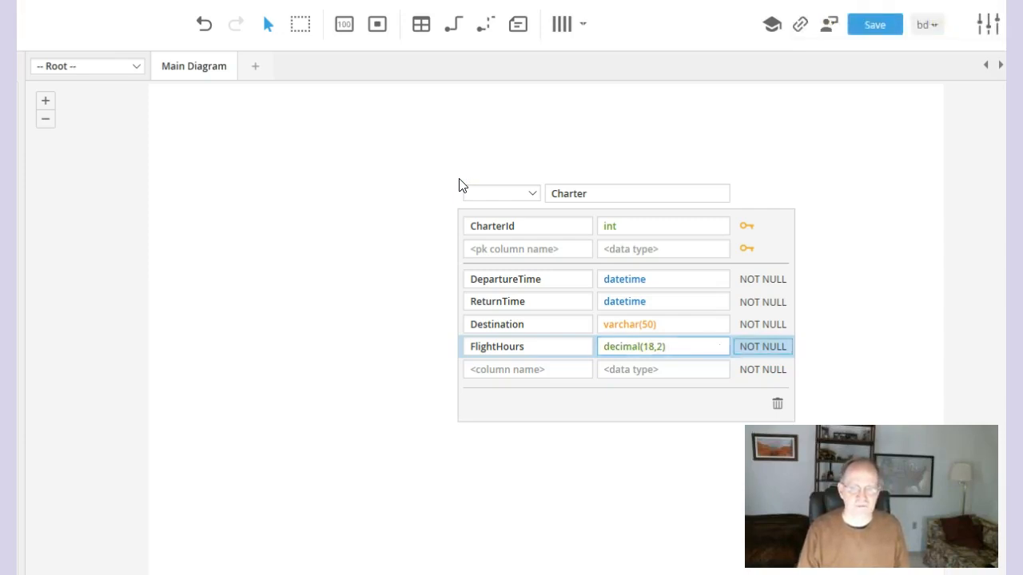
Step: Add a WaitHours column of type decimal(18,2) below FlightHours and finish editing the Charter table
{"action": "type", "text": "WaitHours"}
{"action": "key", "text": "Tab"}
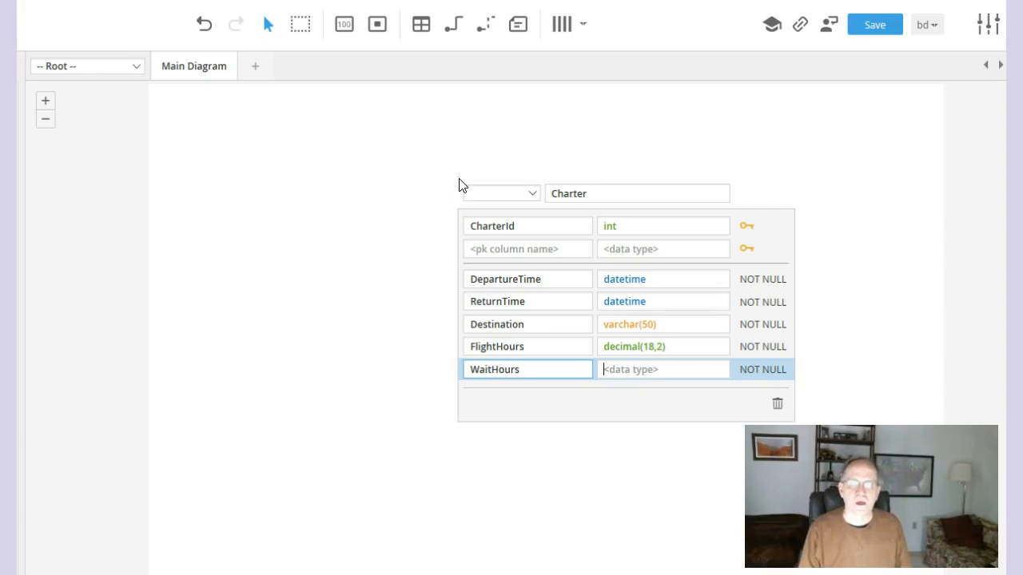
{"action": "type", "text": "decimal(18,2"}
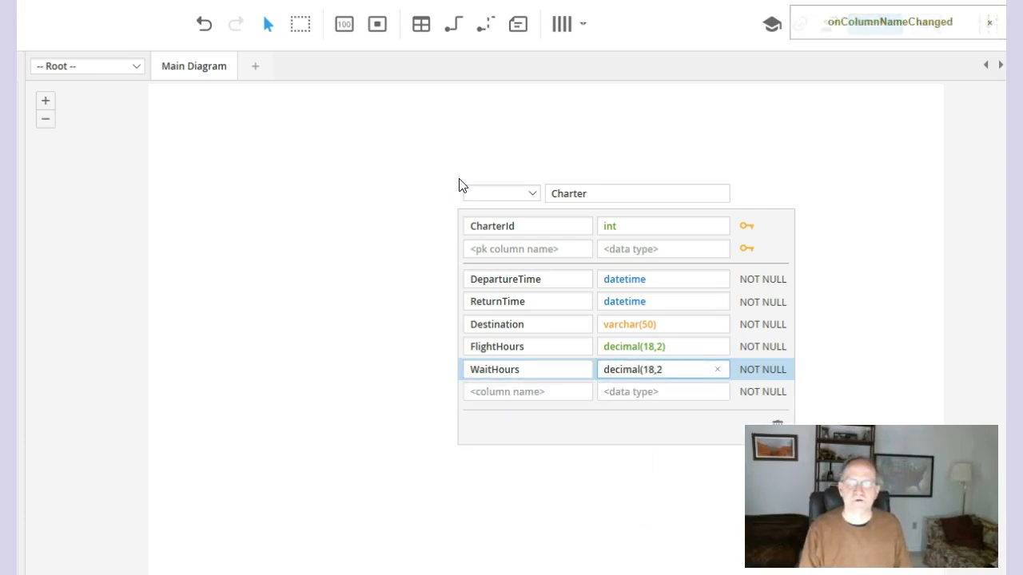
{"action": "type", "text": ")"}
{"action": "key", "text": "Tab"}
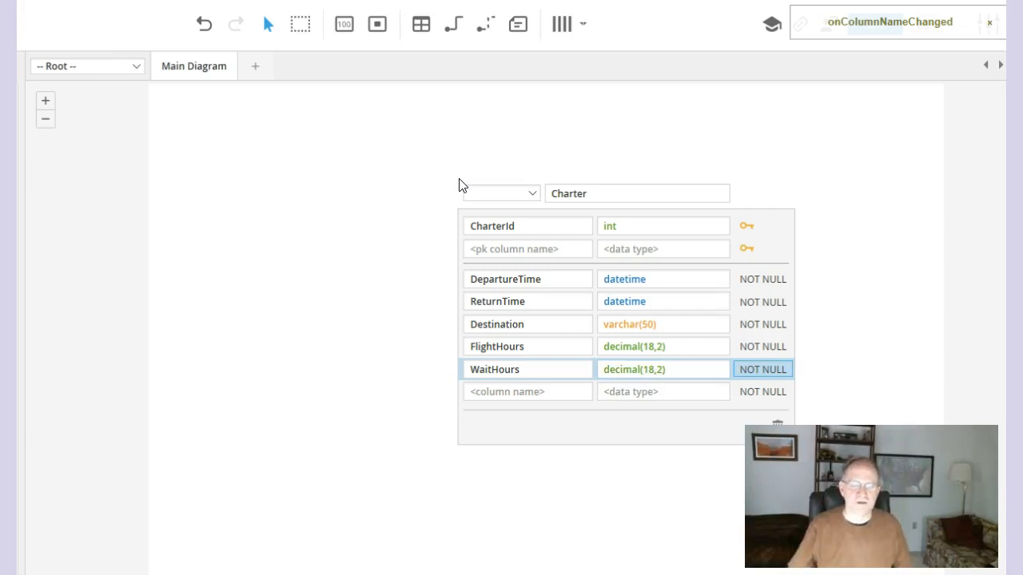
{"action": "left_click", "coordinate": [648, 119]}
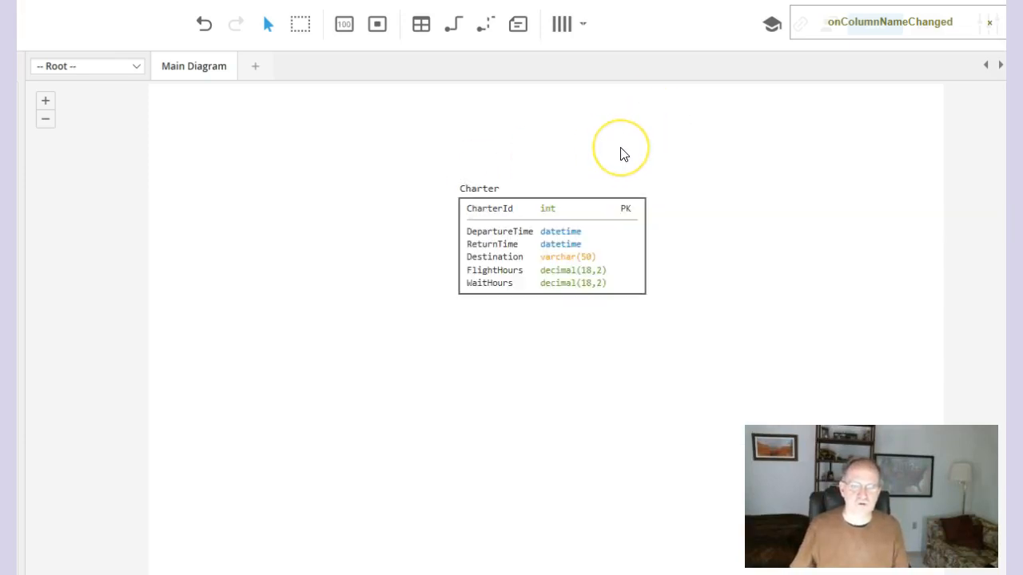
{"action": "left_click", "coordinate": [578, 103]}
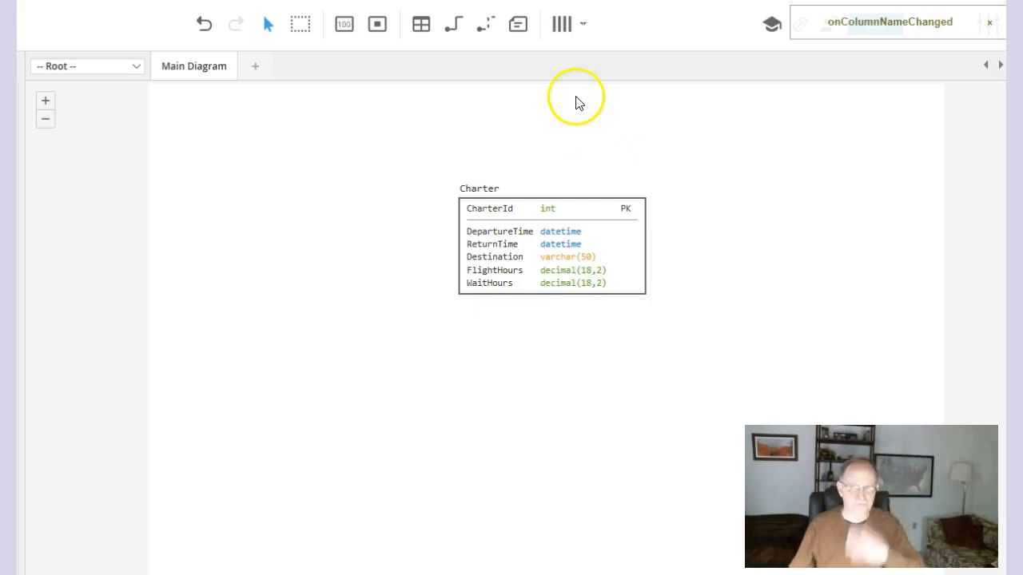
{"action": "left_click", "coordinate": [534, 123]}
{"action": "left_click", "coordinate": [883, 157]}
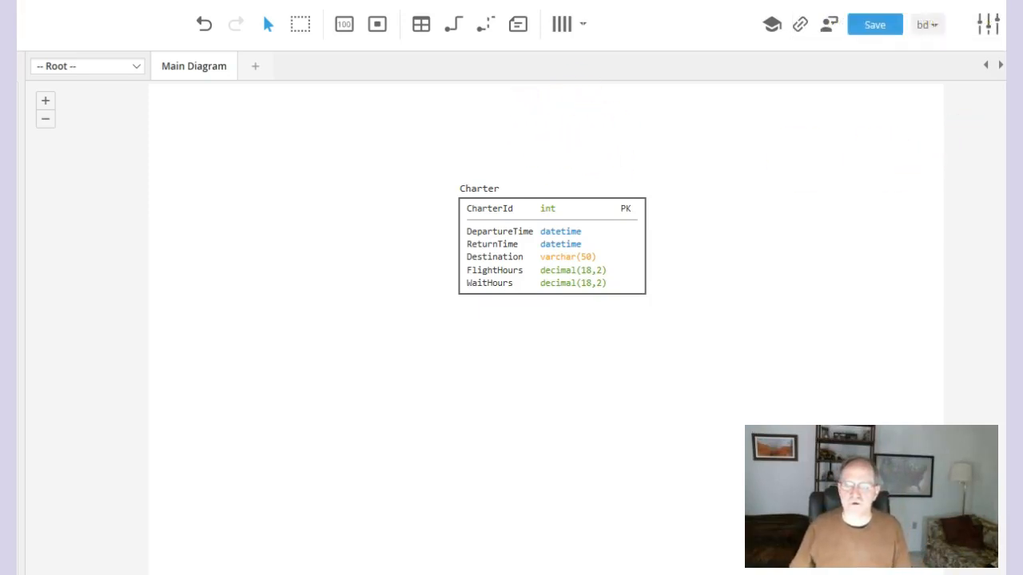
{"action": "left_click_drag", "start_coordinate": [752, 2], "coordinate": [831, 1]}
{"action": "left_click", "coordinate": [516, 137]}
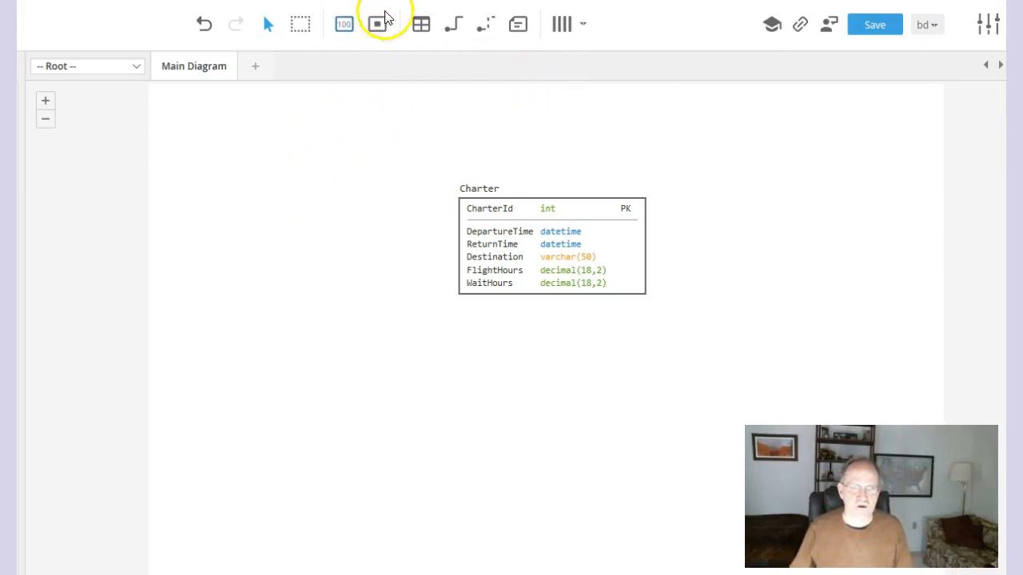
Step: Add a second table named Customer to the left of the Charter table
{"action": "left_click", "coordinate": [422, 29]}
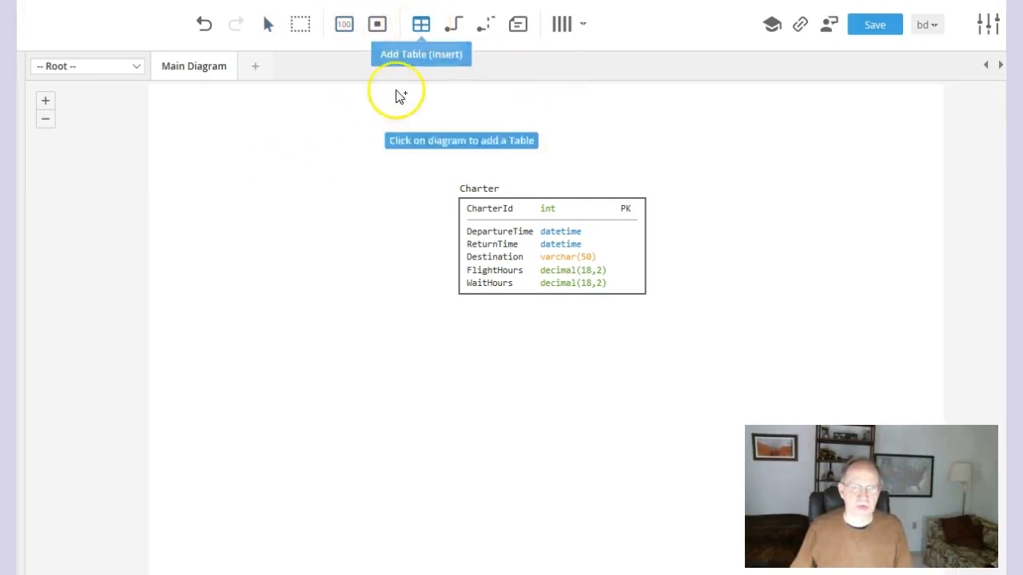
{"action": "left_click", "coordinate": [203, 198]}
{"action": "type", "text": "Customer"}
{"action": "key", "text": "Tab"}
Step: Give the Customer table a primary key column CustomerId of type int
{"action": "type", "text": "Custo"}
{"action": "key", "text": "BackSpace"}
{"action": "key", "text": "BackSpace"}
{"action": "type", "text": "tomerI"}
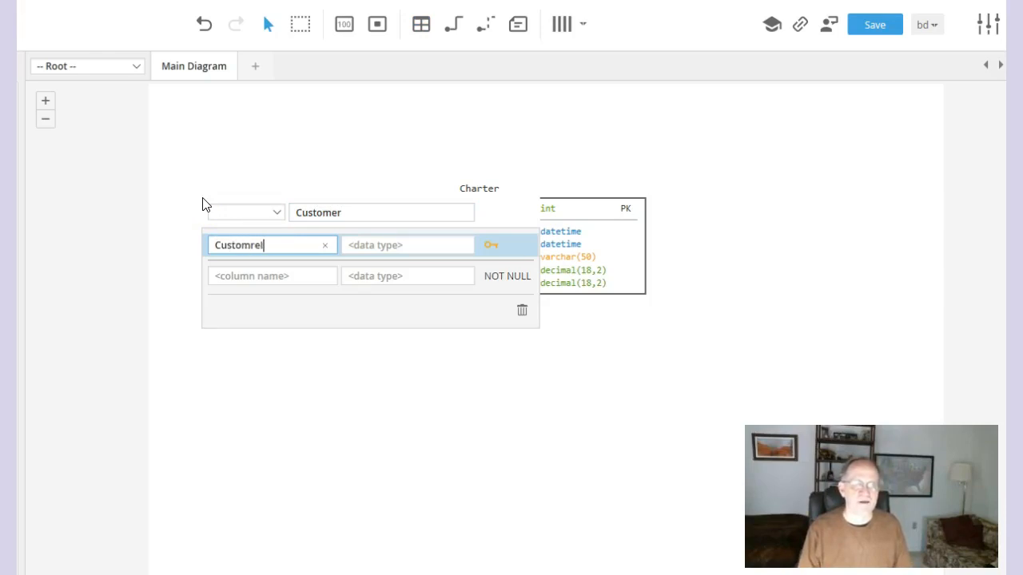
{"action": "key", "text": "BackSpace"}
{"action": "key", "text": "BackSpace"}
{"action": "key", "text": "BackSpace"}
{"action": "type", "text": "erId"}
{"action": "key", "text": "Tab"}
{"action": "type", "text": "int"}
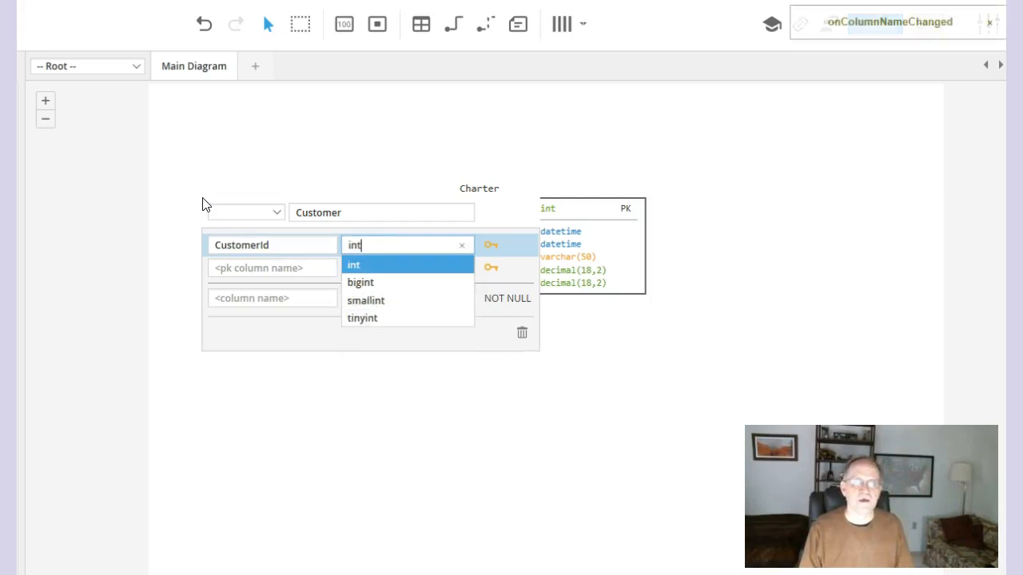
{"action": "key", "text": "Tab"}
{"action": "key", "text": "Tab"}
{"action": "key", "text": "Tab"}
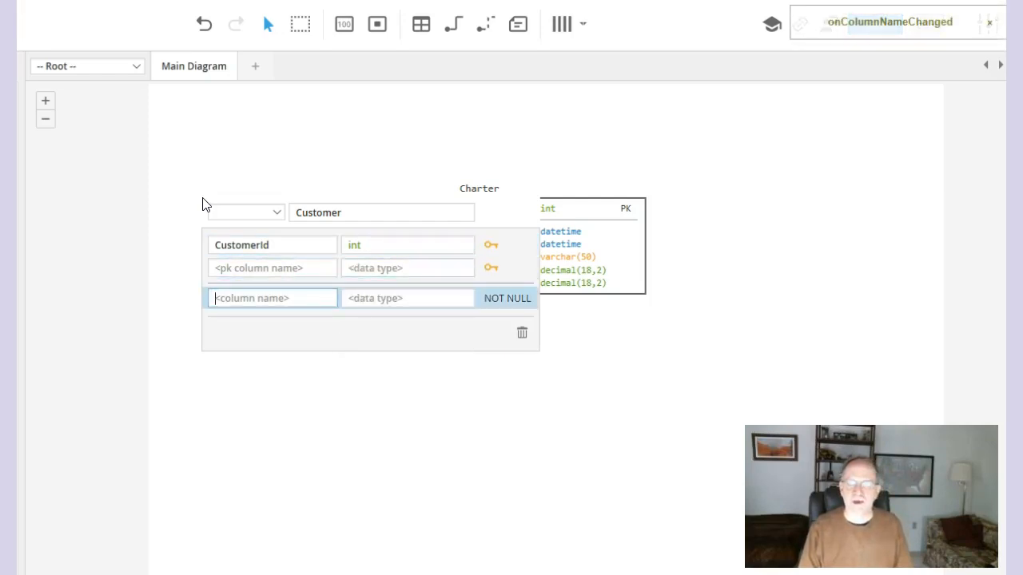
Step: Add a Name column of type varchar(50) to the Customer table and finish editing the table
{"action": "type", "text": "Name"}
{"action": "key", "text": "Tab"}
{"action": "type", "text": "varc"}
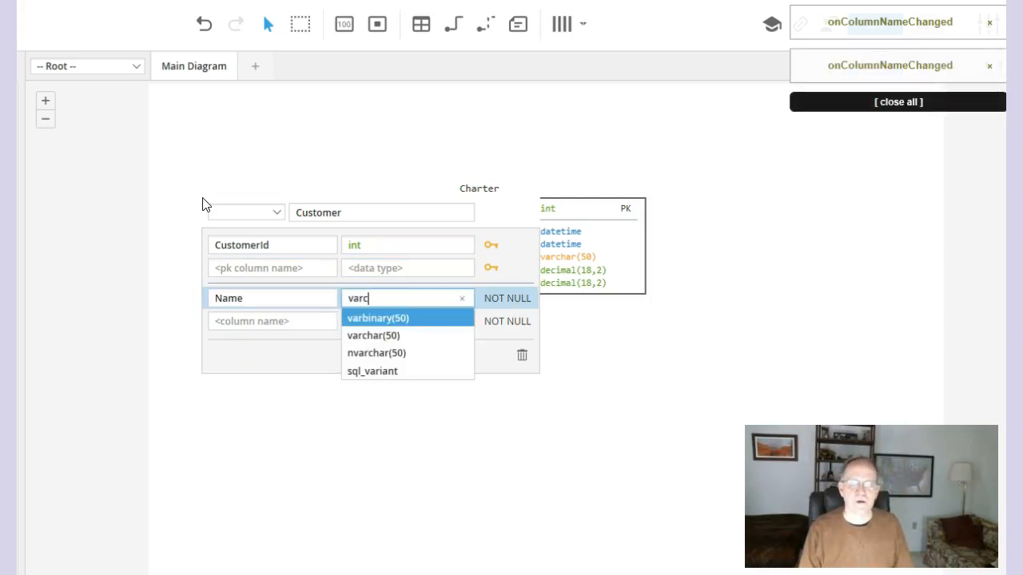
{"action": "type", "text": "har(50)"}
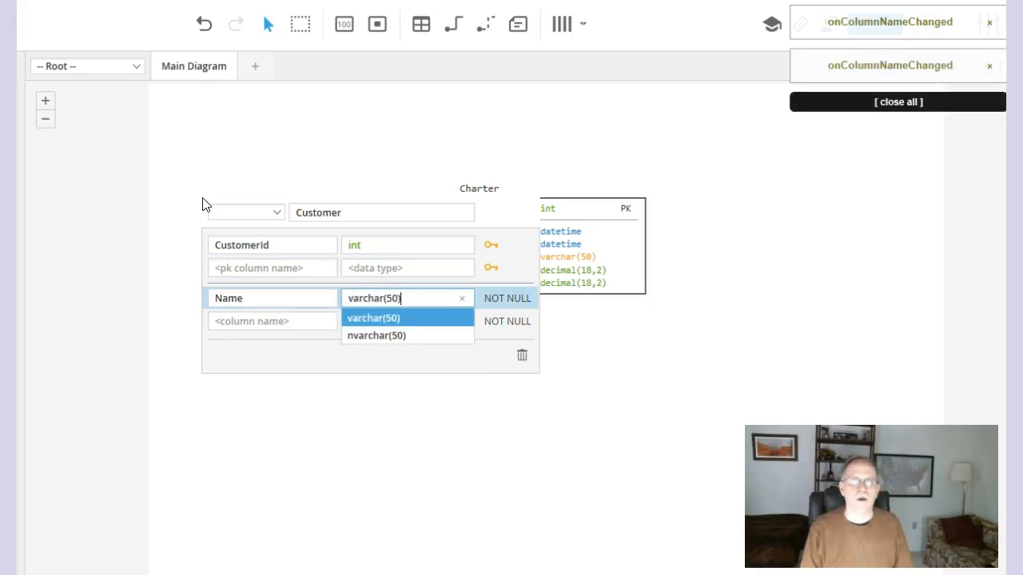
{"action": "key", "text": "Tab"}
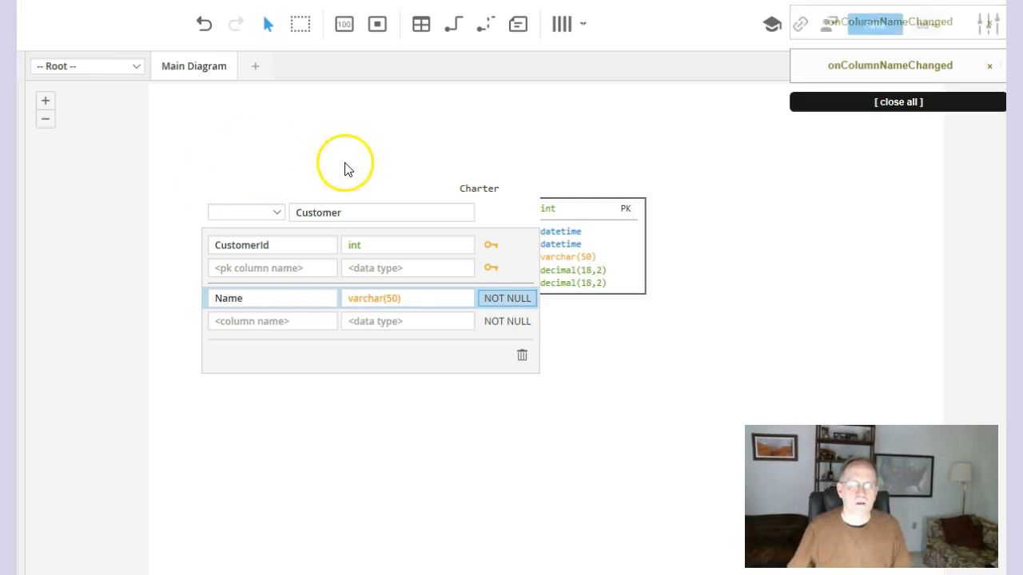
{"action": "left_click", "coordinate": [347, 164]}
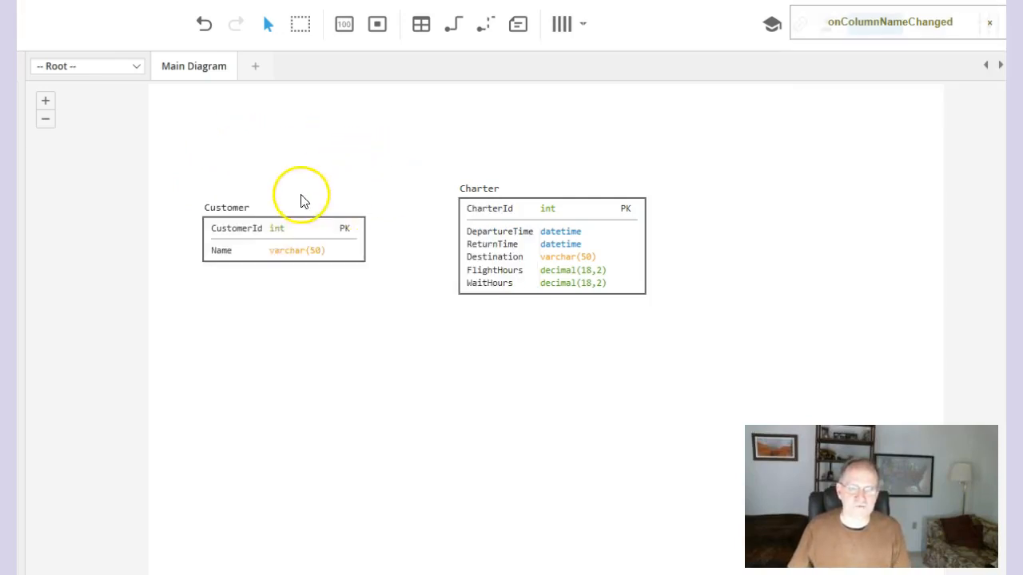
Step: Move the Customer table up level with Charter and add a non-identifying relationship with Customer as parent and Charter as child
{"action": "left_click", "coordinate": [235, 203]}
{"action": "left_click_drag", "start_coordinate": [235, 203], "coordinate": [234, 186]}
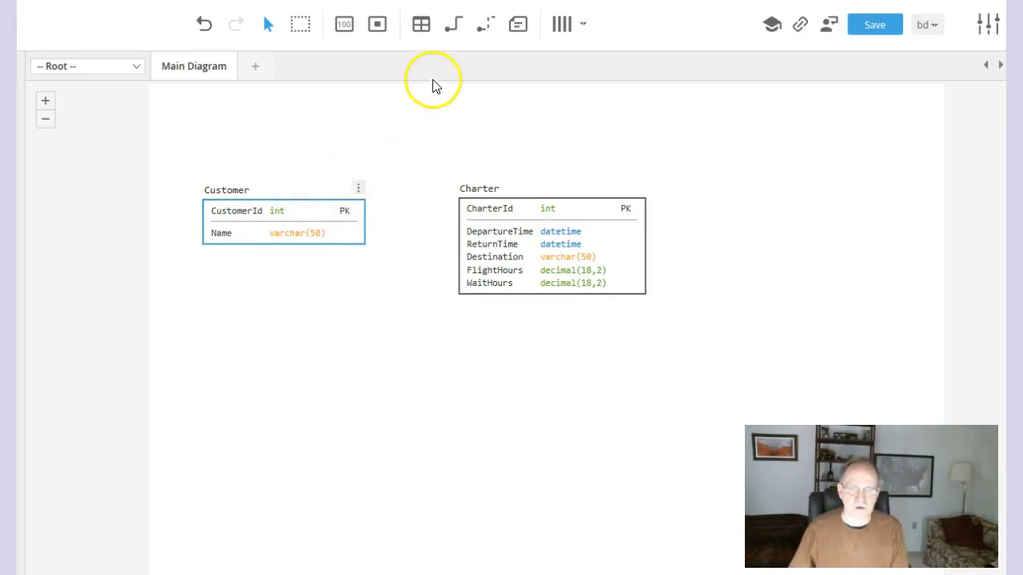
{"action": "left_click", "coordinate": [488, 27]}
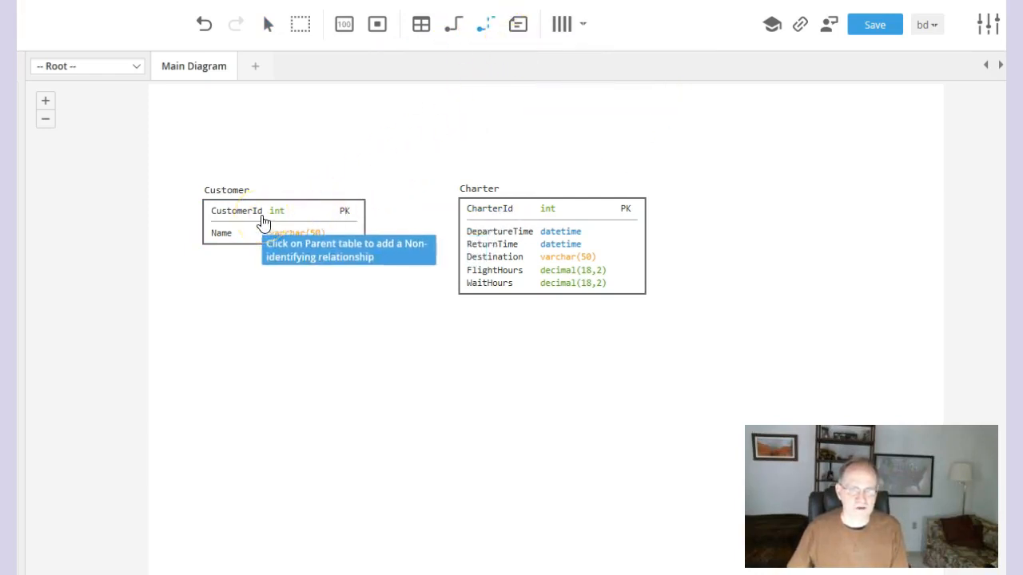
{"action": "left_click", "coordinate": [323, 229]}
{"action": "left_click", "coordinate": [539, 242]}
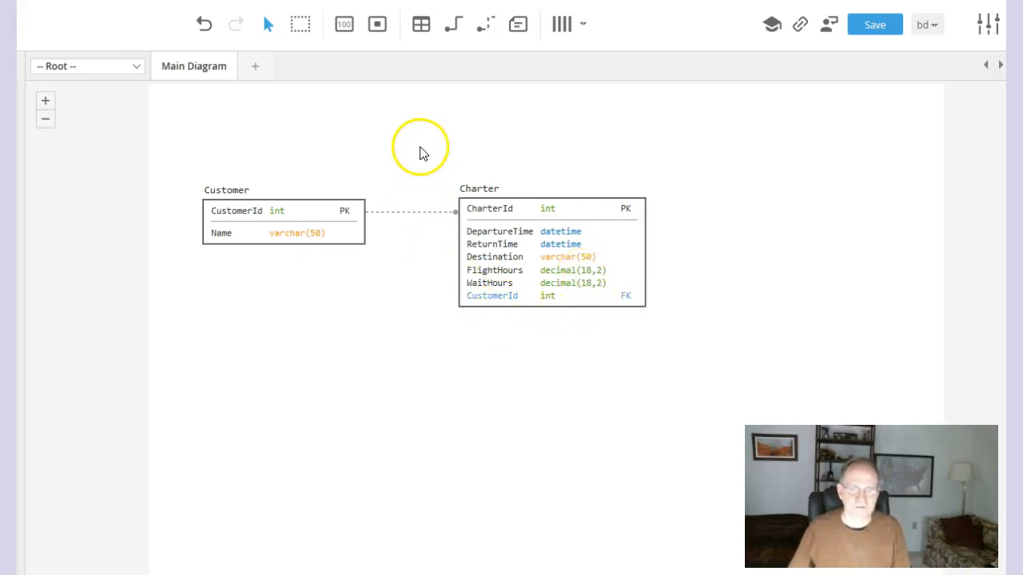
Step: Add an Aircraft table below Charter with a primary key column AircraftId of type int
{"action": "left_click", "coordinate": [421, 26]}
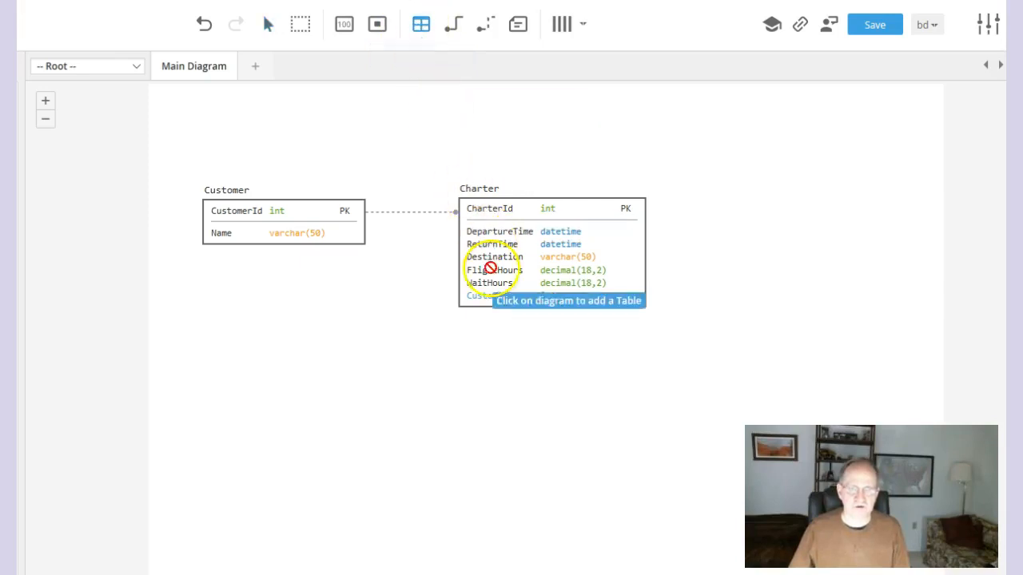
{"action": "left_click", "coordinate": [472, 349]}
{"action": "type", "text": "Aircraft"}
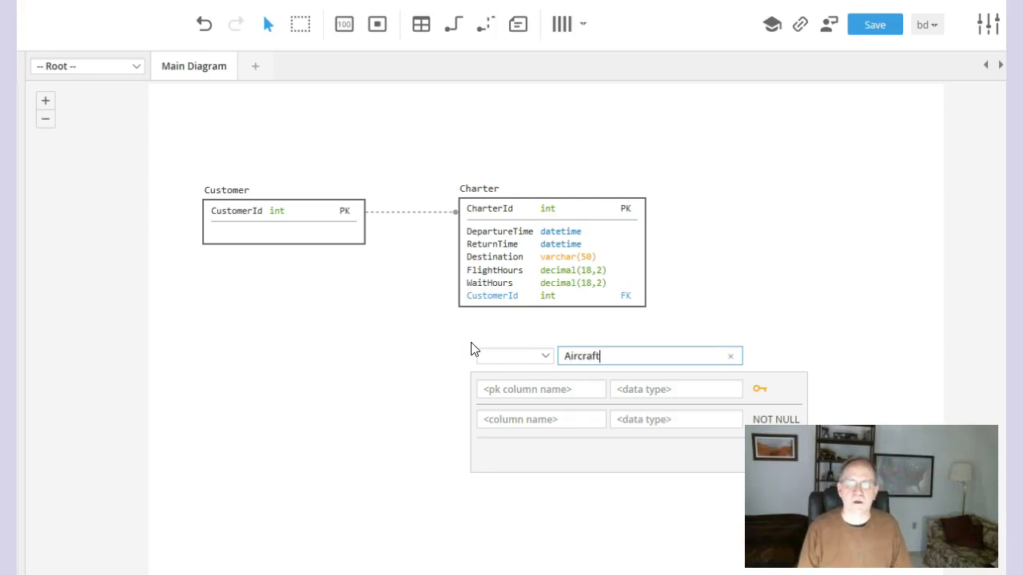
{"action": "key", "text": "Tab"}
{"action": "type", "text": "A"}
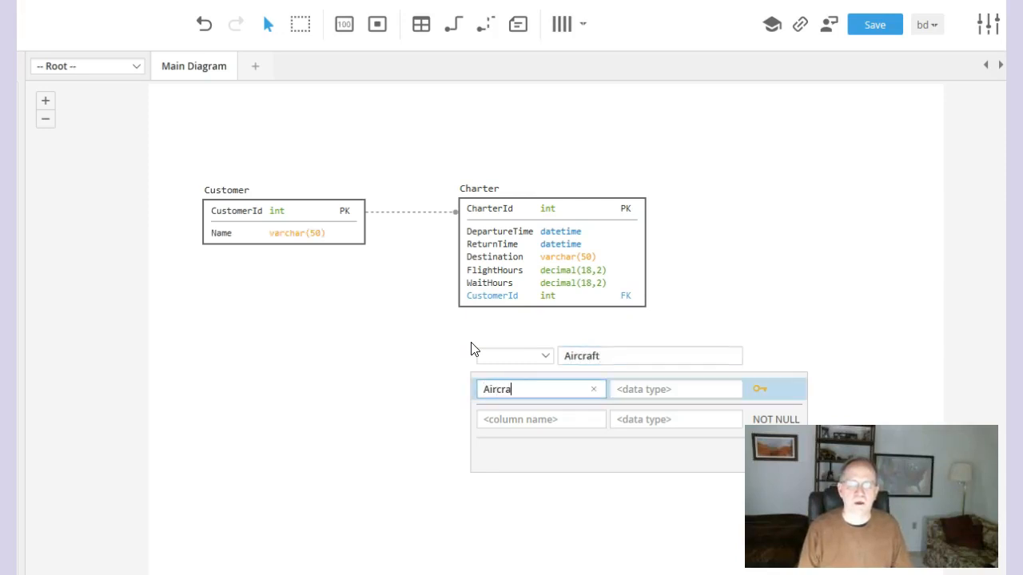
{"action": "type", "text": "int"}
{"action": "key", "text": "Tab"}
{"action": "key", "text": "Tab"}
{"action": "key", "text": "Tab"}
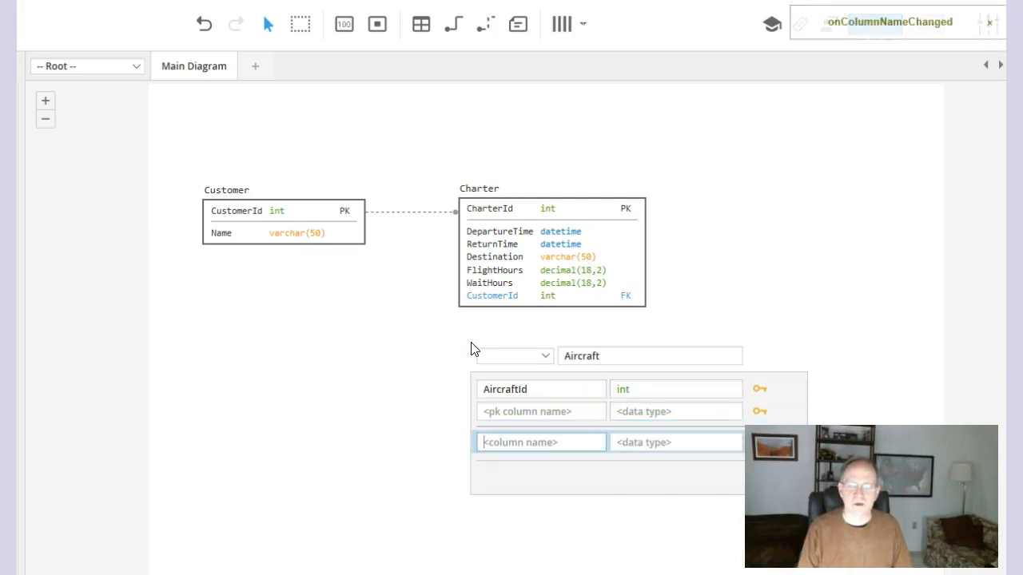
Step: Add a Name column of type varchar(50) to the Aircraft table
{"action": "type", "text": "Name"}
{"action": "key", "text": "Tab"}
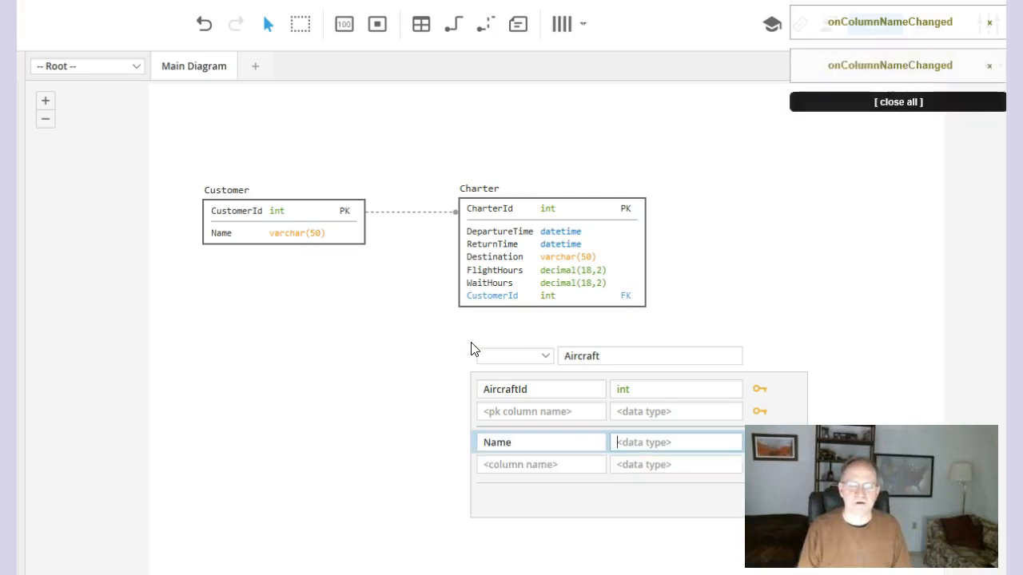
{"action": "type", "text": "varchar(50"}
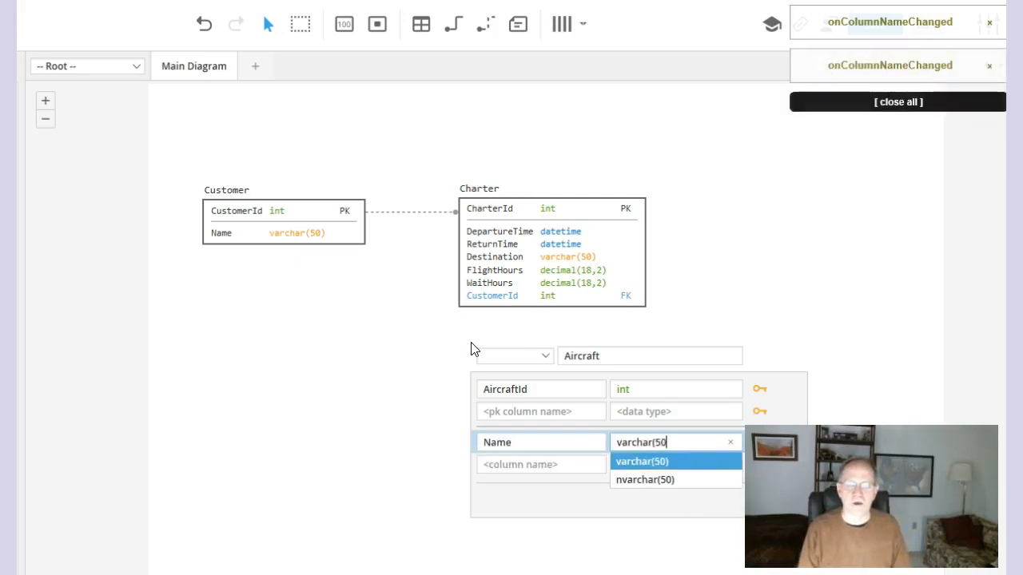
{"action": "key", "text": "Tab"}
{"action": "key", "text": "Tab"}
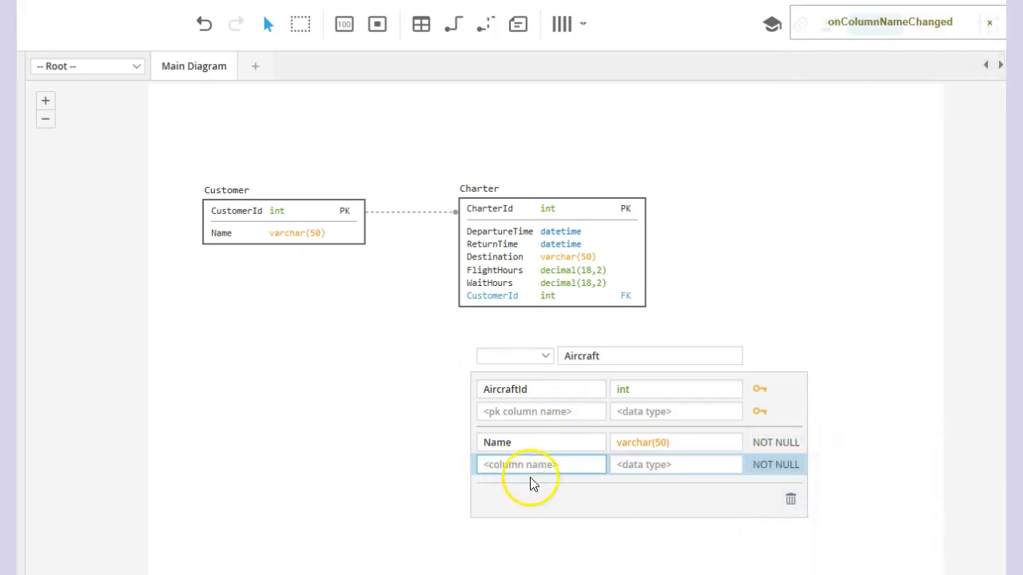
Step: Add a TailNumber column of type varchar(50) below Name and finish editing the Aircraft table
{"action": "type", "text": "TailNumber"}
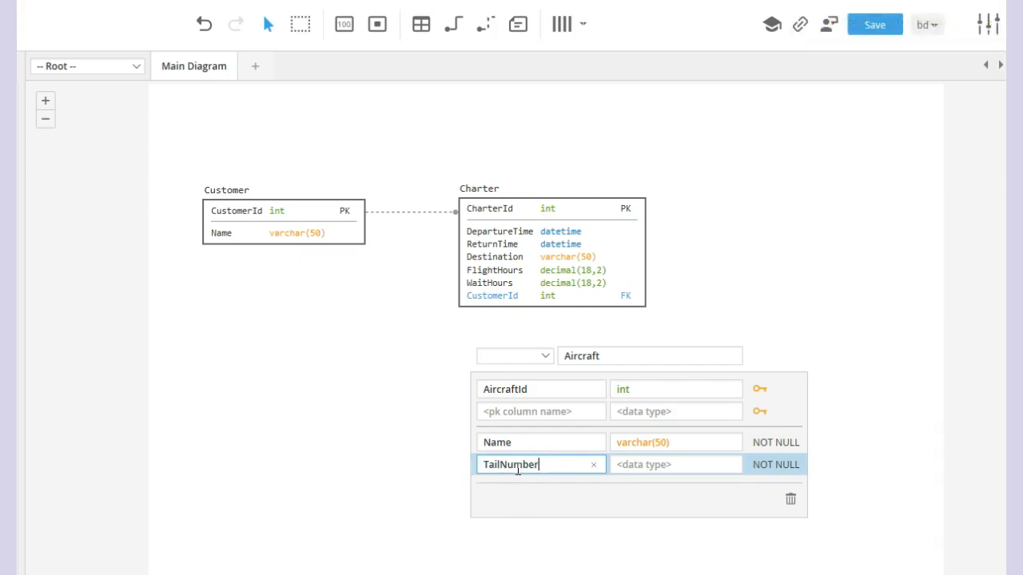
{"action": "key", "text": "Tab"}
{"action": "type", "text": "varcha"}
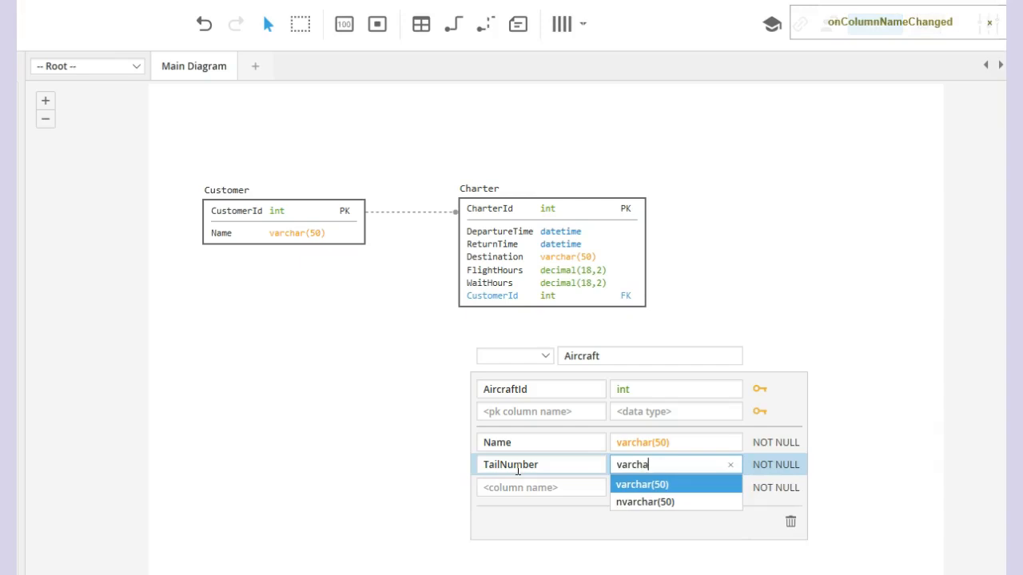
{"action": "type", "text": "r(50)"}
{"action": "key", "text": "Tab"}
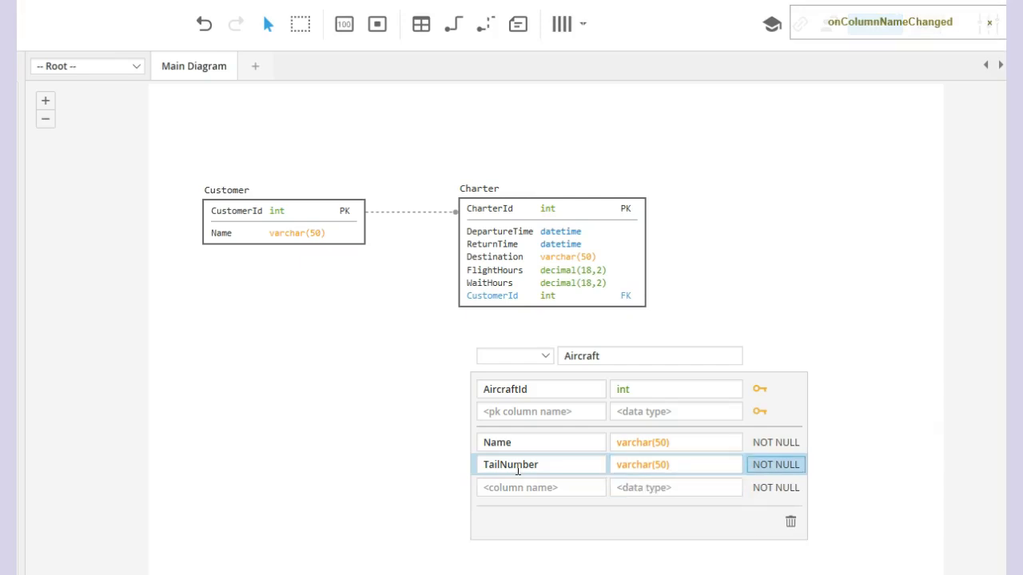
{"action": "left_click", "coordinate": [447, 329]}
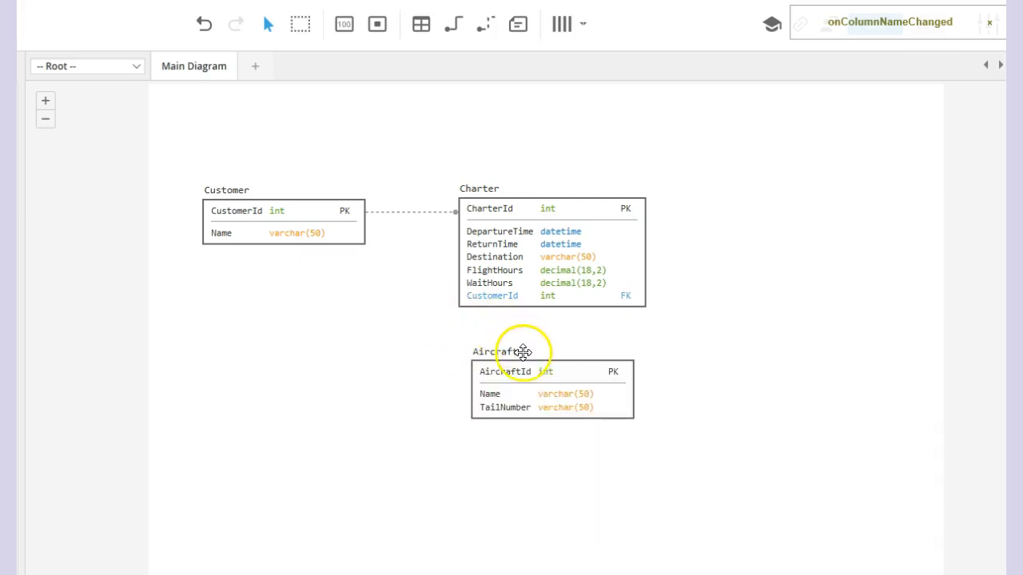
Step: Shift the Aircraft table slightly left under Charter and add a non-identifying relationship with Aircraft as parent and Charter as child
{"action": "mouse_move", "coordinate": [497, 354]}
{"action": "left_mouse_down"}
{"action": "mouse_move", "coordinate": [477, 330]}
{"action": "mouse_move", "coordinate": [489, 351]}
{"action": "left_mouse_up"}
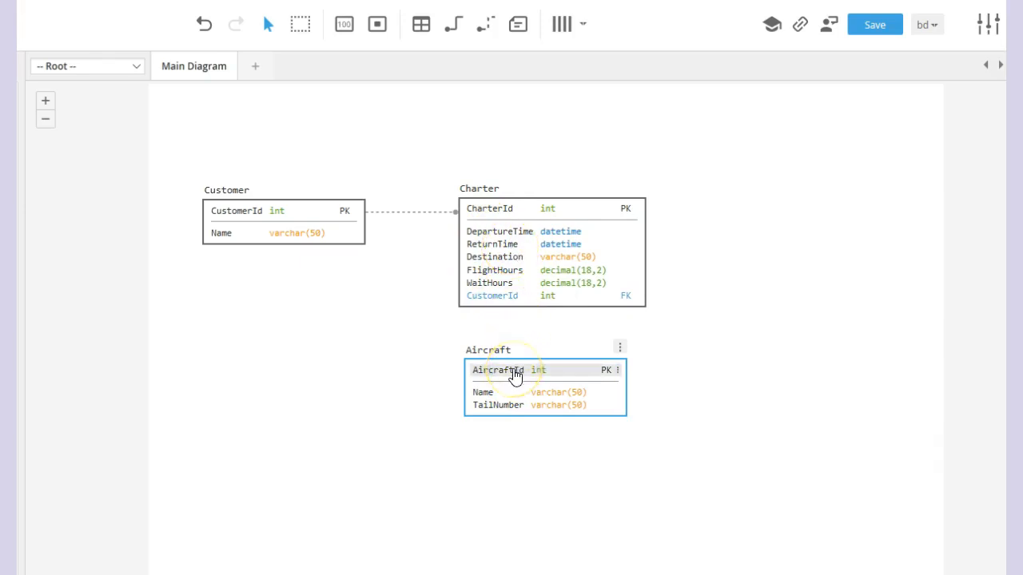
{"action": "left_click", "coordinate": [487, 30]}
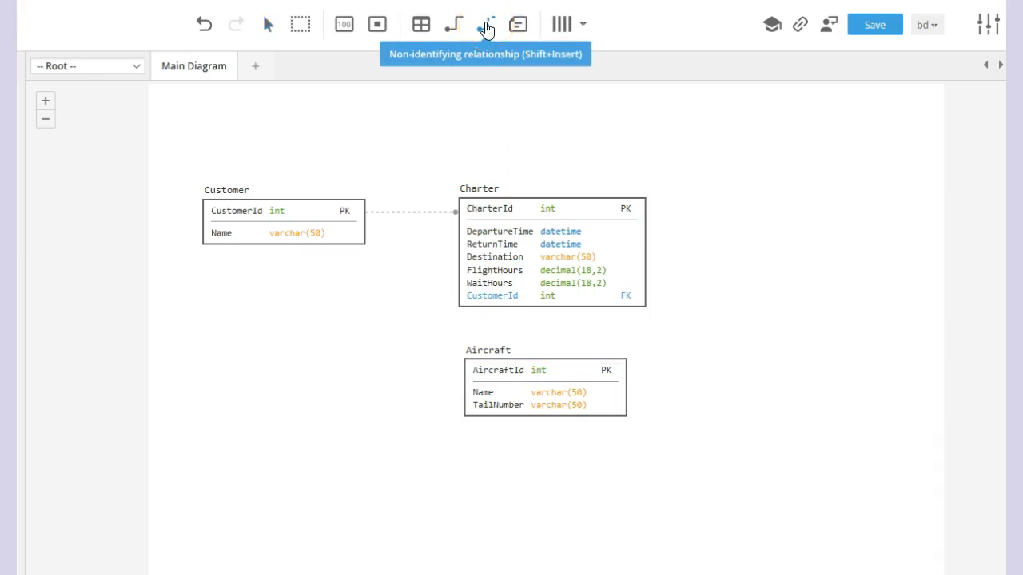
{"action": "left_click", "coordinate": [517, 388]}
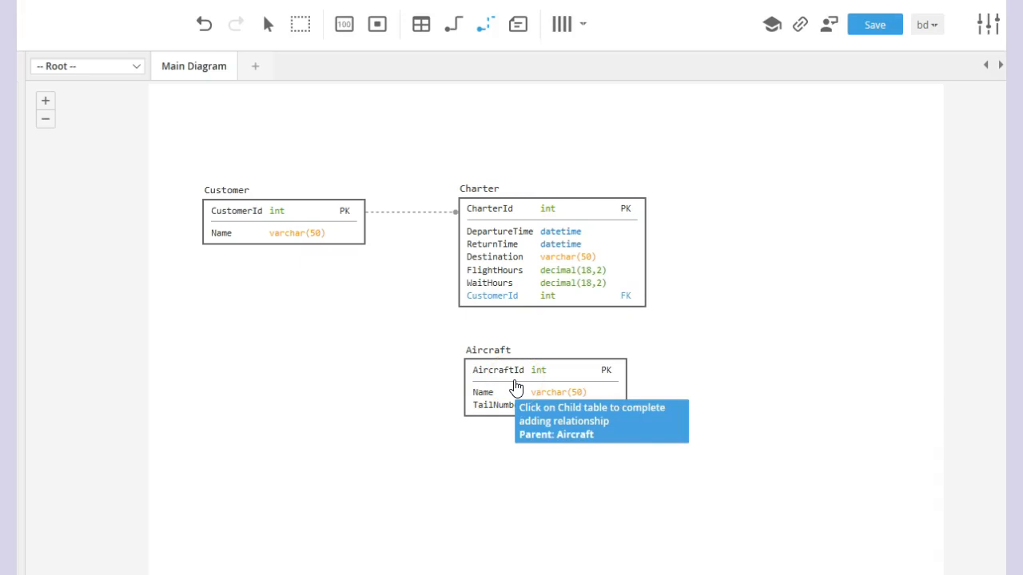
{"action": "left_click", "coordinate": [512, 268]}
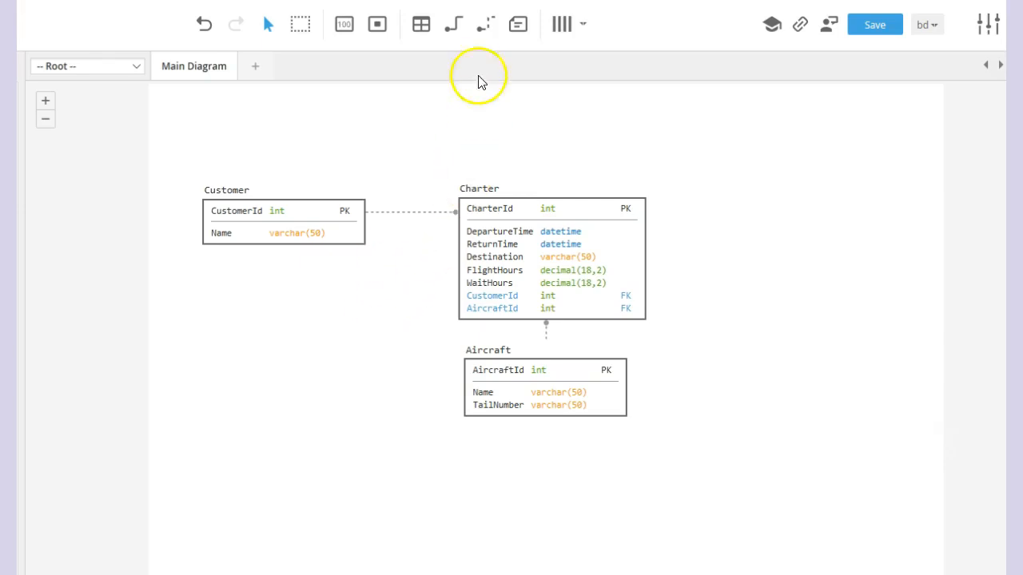
Step: Add a Model table below Aircraft with a primary key column ModelId of type int
{"action": "left_click", "coordinate": [420, 25]}
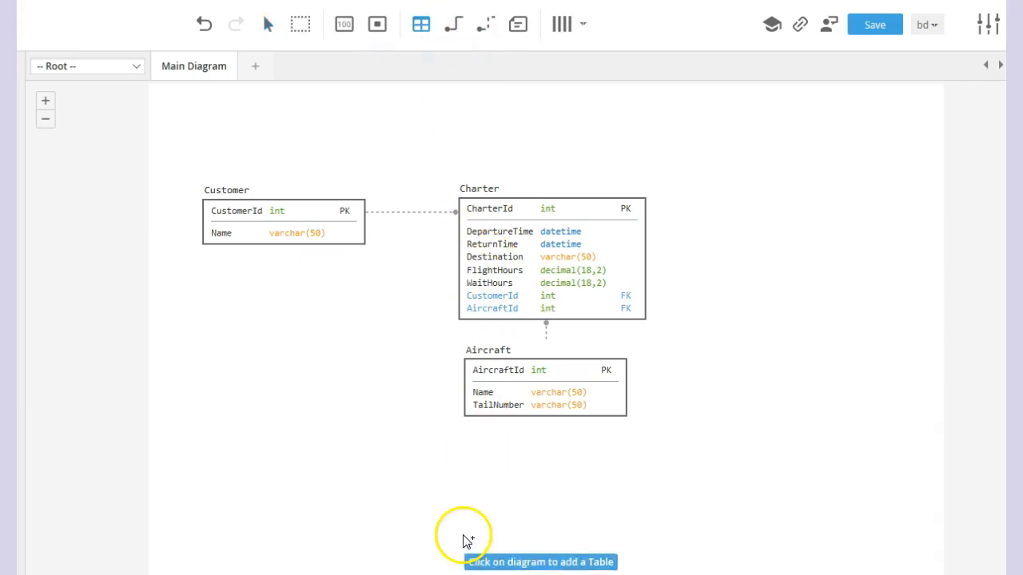
{"action": "left_click", "coordinate": [469, 462]}
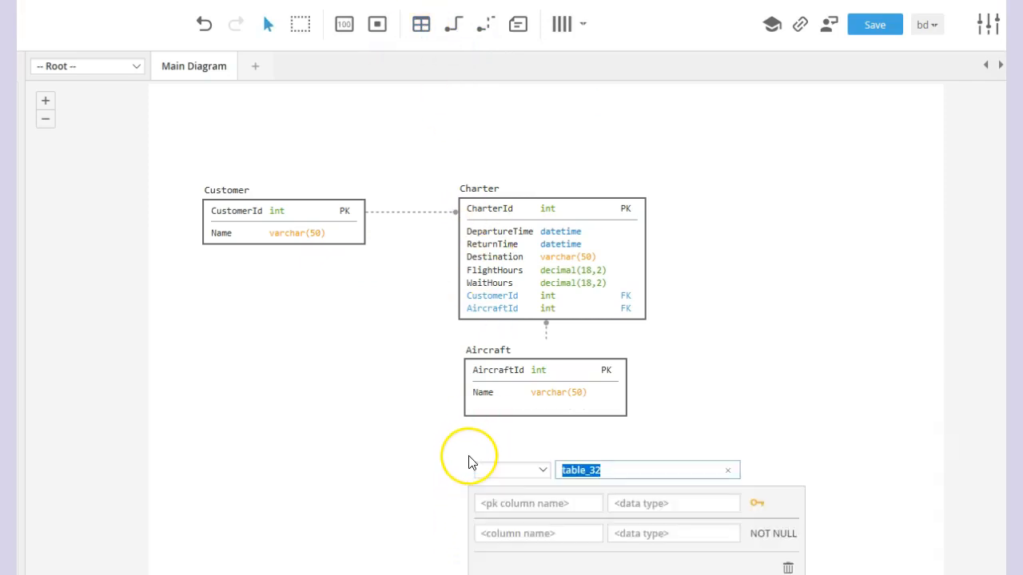
{"action": "type", "text": "Model"}
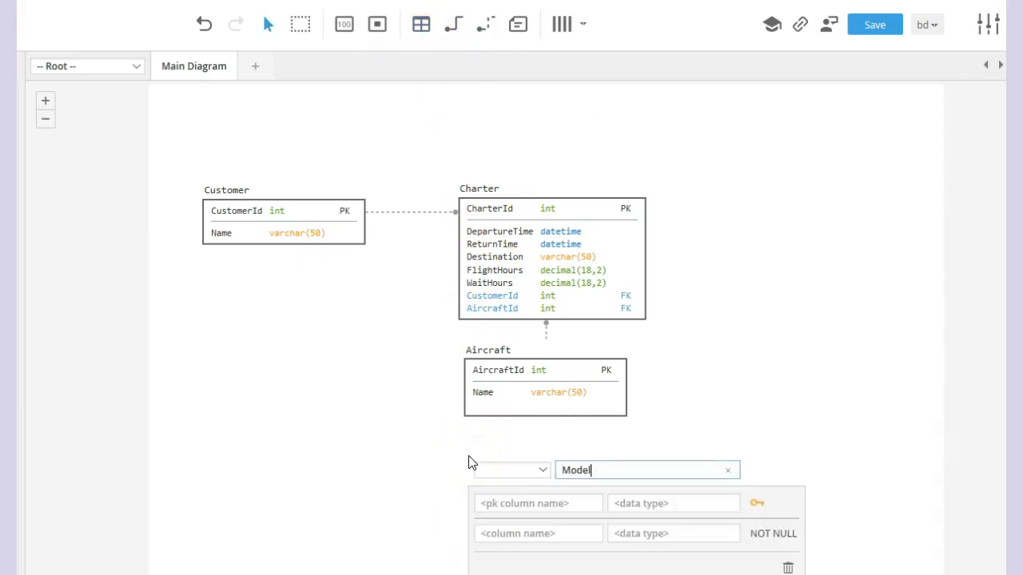
{"action": "key", "text": "Tab"}
{"action": "type", "text": "ModelId"}
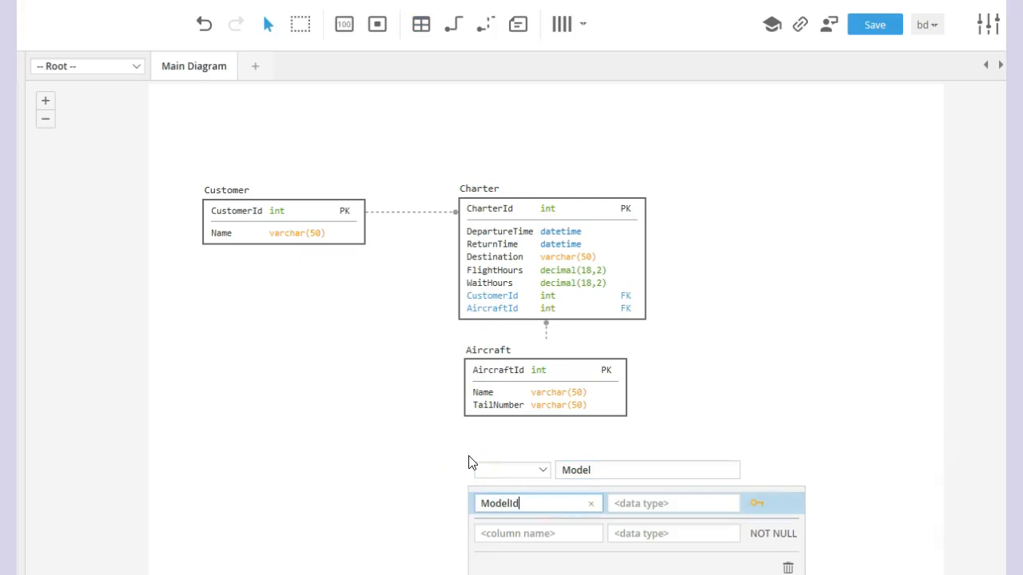
{"action": "key", "text": "Tab"}
{"action": "type", "text": "int"}
{"action": "key", "text": "Tab"}
{"action": "key", "text": "Tab"}
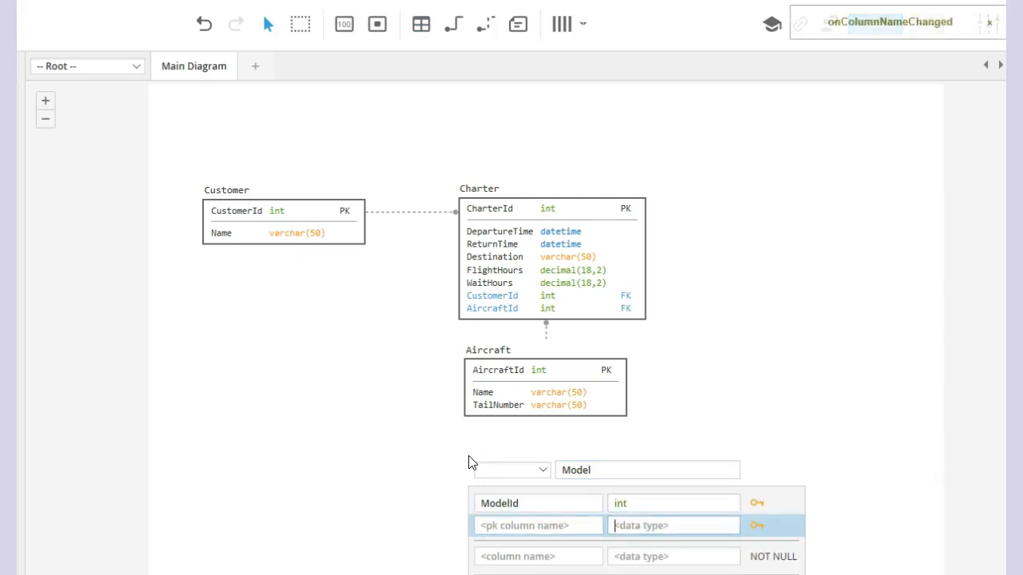
{"action": "key", "text": "Tab"}
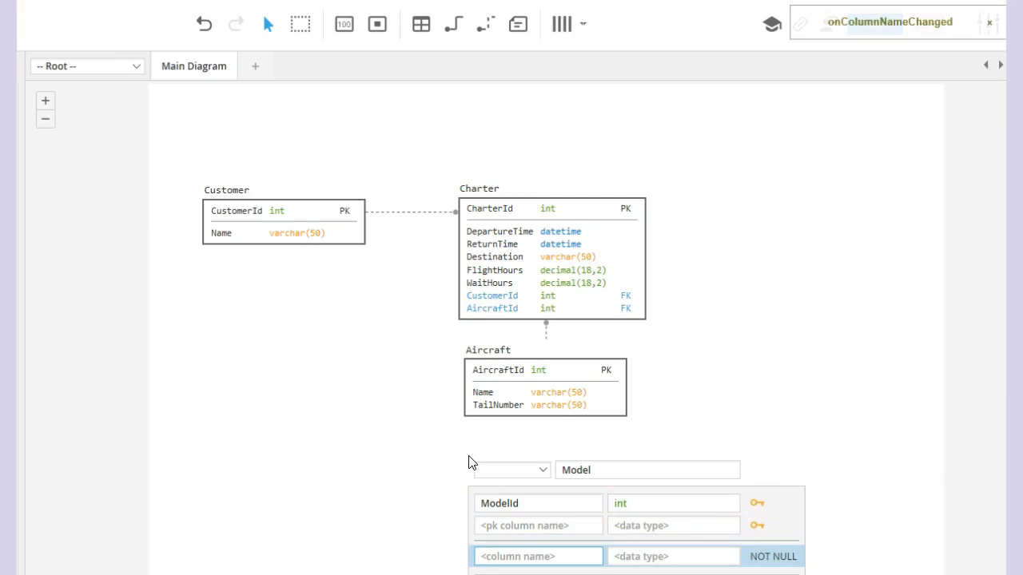
Step: Add a Name column of type varchar(50) to the Model table and move the table to the left of Aircraft
{"action": "type", "text": "Name"}
{"action": "key", "text": "Tab"}
{"action": "type", "text": "var"}
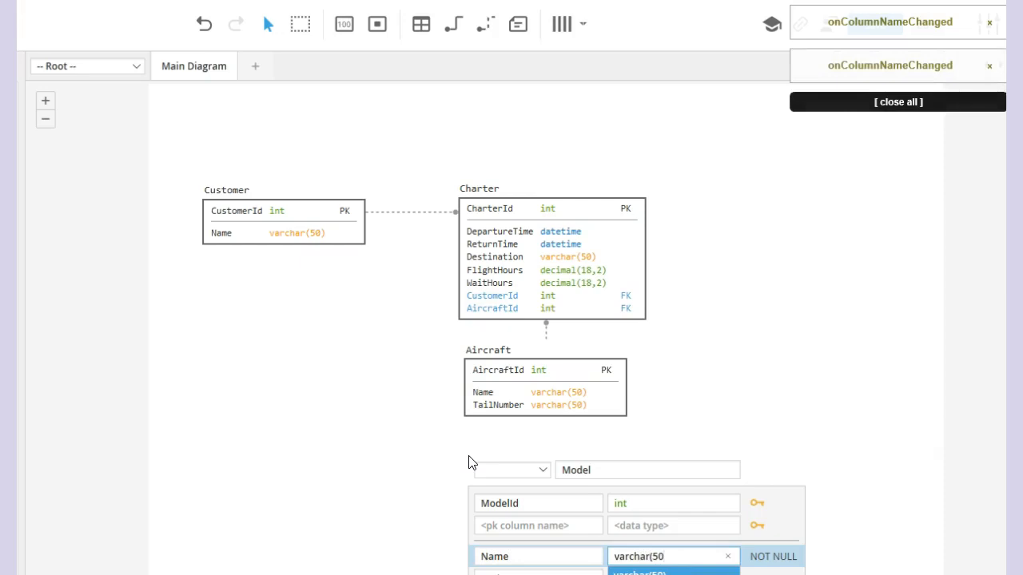
{"action": "left_click", "coordinate": [471, 460]}
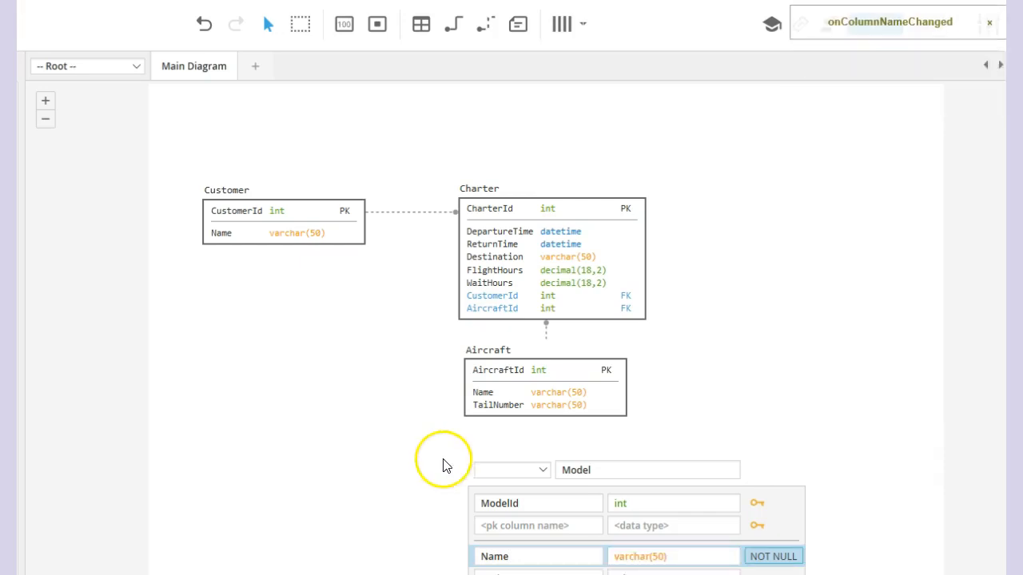
{"action": "left_click_drag", "start_coordinate": [483, 464], "coordinate": [243, 397]}
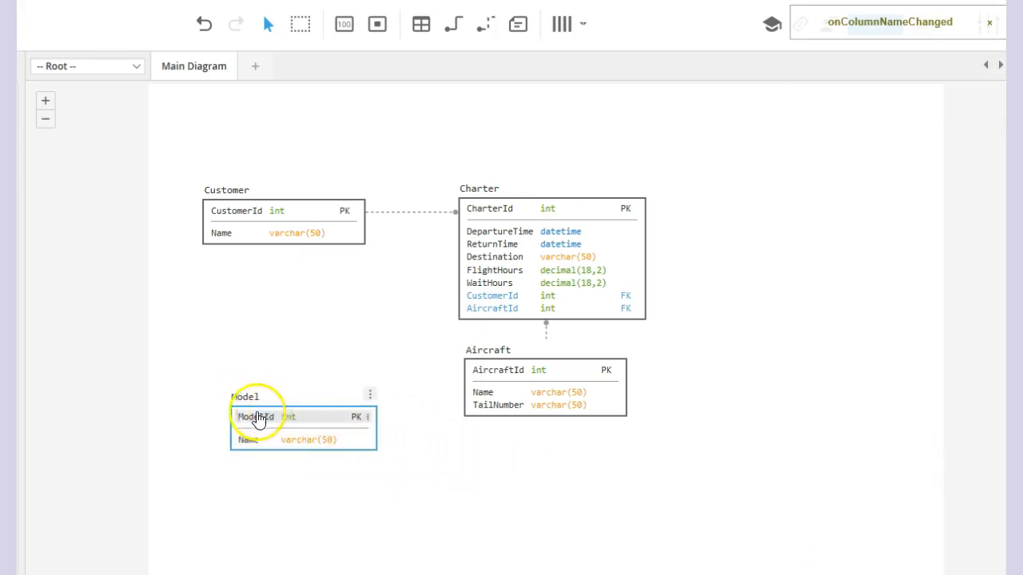
Step: Reopen the Model table for editing and add a Capacity column of type int below Name
{"action": "double_click", "coordinate": [242, 396]}
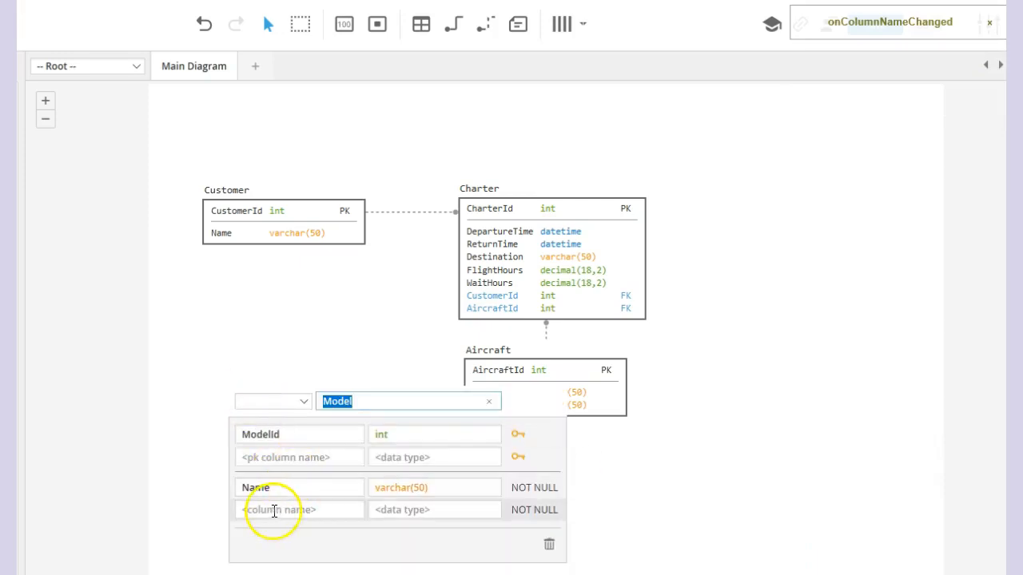
{"action": "left_click", "coordinate": [270, 509]}
{"action": "type", "text": "Capa"}
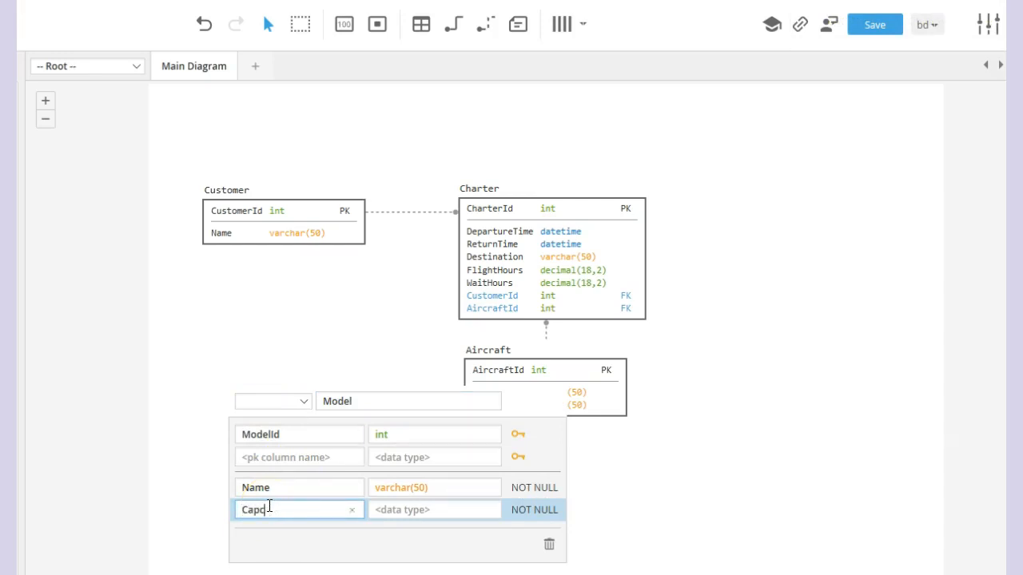
{"action": "type", "text": "int"}
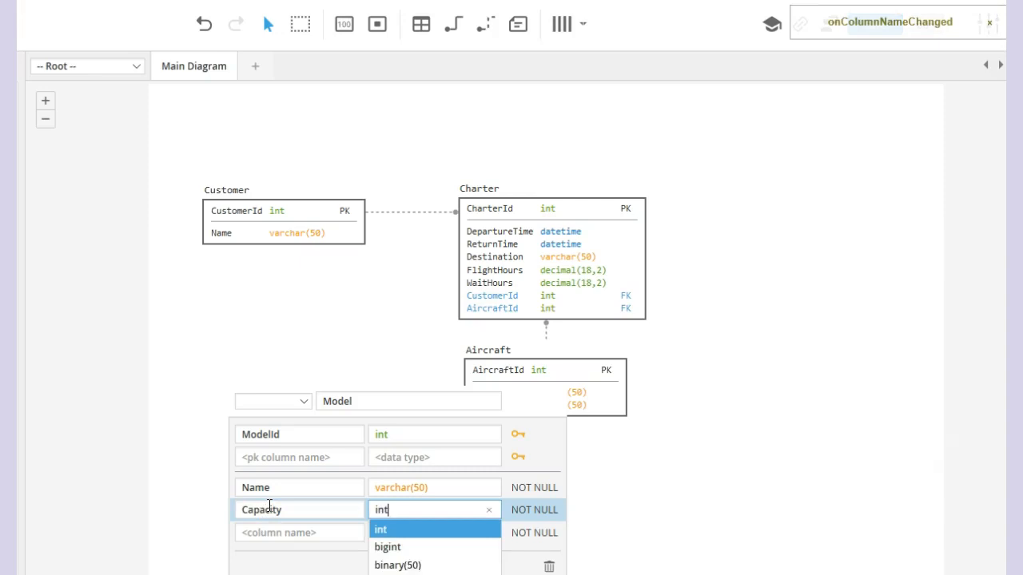
{"action": "key", "text": "Return"}
{"action": "key", "text": "Tab"}
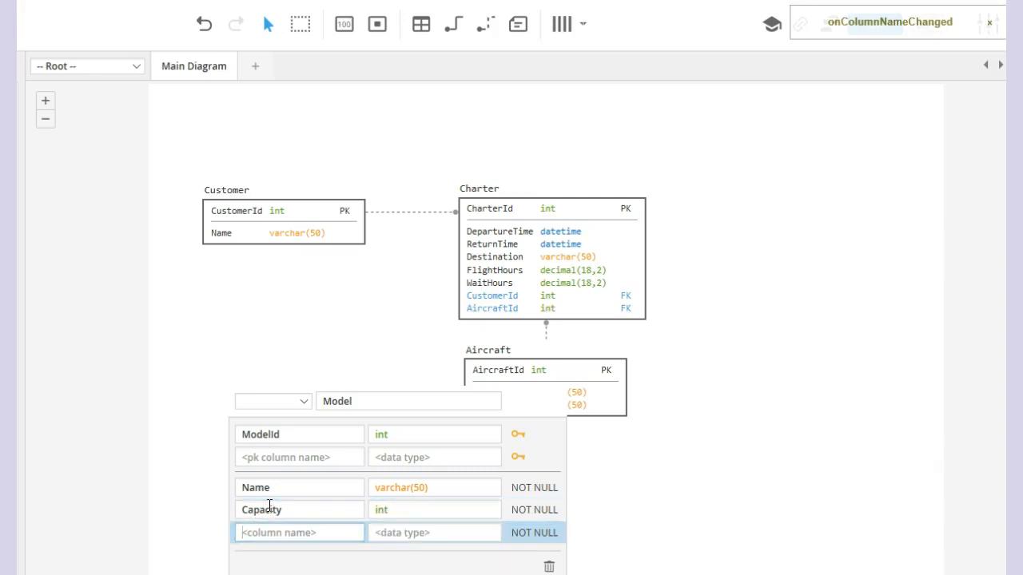
Step: Add an HourlyRate column of type decimal(18,2) to the Model table
{"action": "type", "text": "HourlyRate"}
{"action": "key", "text": "Tab"}
{"action": "type", "text": "de"}
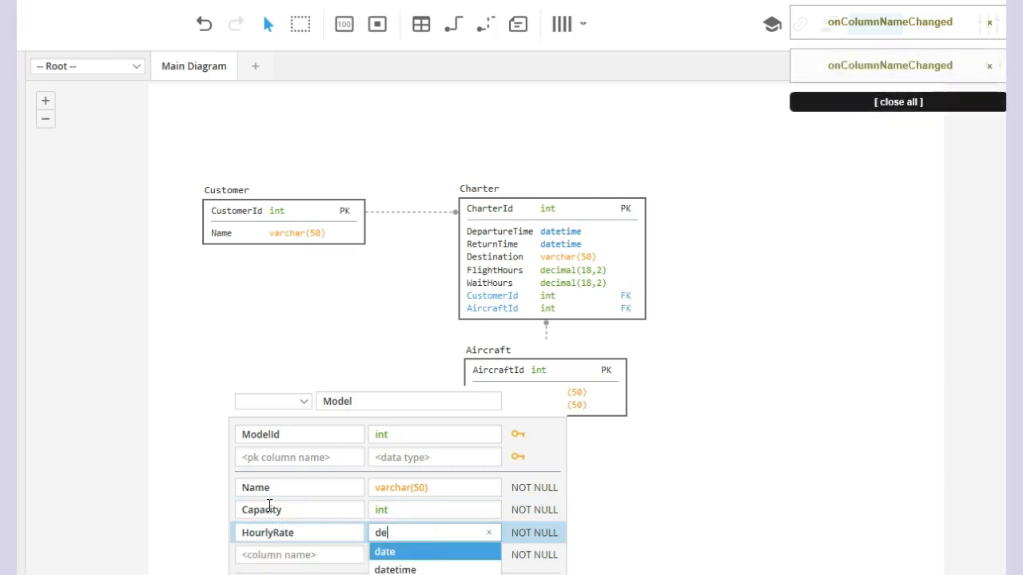
{"action": "type", "text": "cimal(18,2)"}
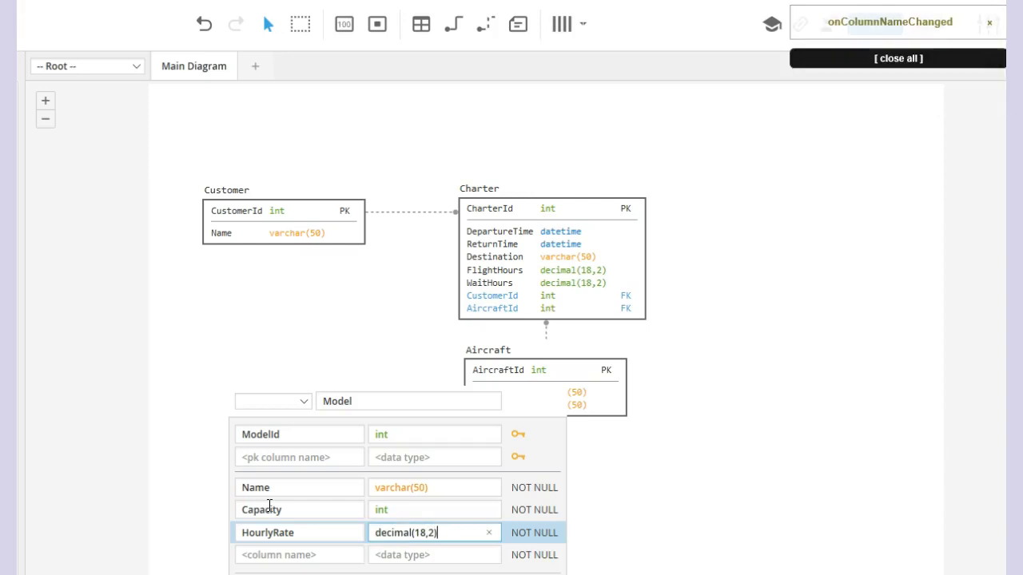
{"action": "key", "text": "Tab"}
Step: Add a WaitTimeRate column of type decimal(18,2) to the Model table and finish editing it
{"action": "type", "text": "W"}
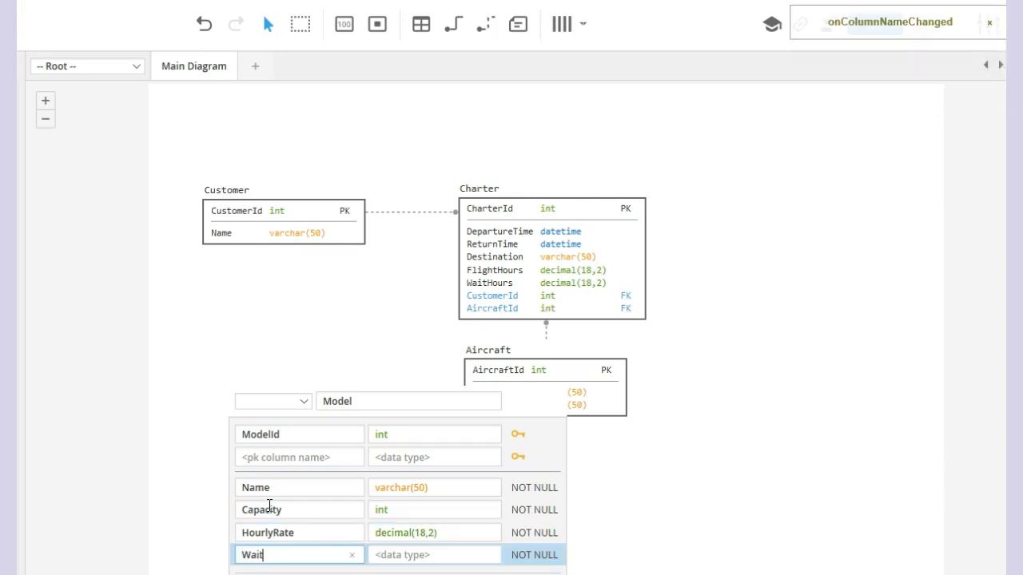
{"action": "type", "text": "aitTimeRate"}
{"action": "key", "text": "Tab"}
{"action": "type", "text": "decimal(18,20"}
{"action": "key", "text": "Tab"}
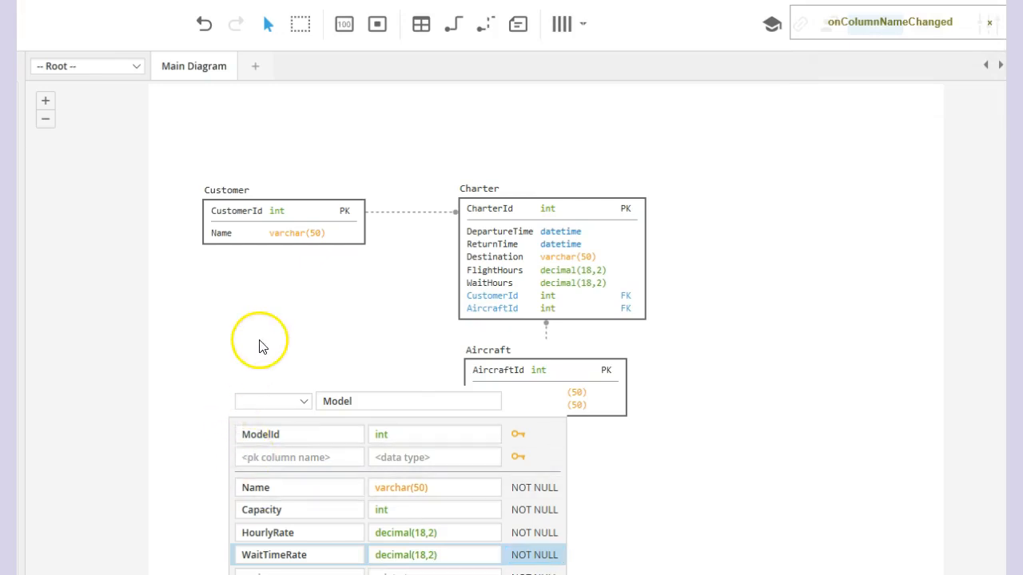
{"action": "left_click", "coordinate": [258, 347]}
Step: Place the Model table directly below Aircraft and add a non-identifying relationship with Model as parent and Aircraft as child
{"action": "left_click_drag", "start_coordinate": [242, 398], "coordinate": [465, 475]}
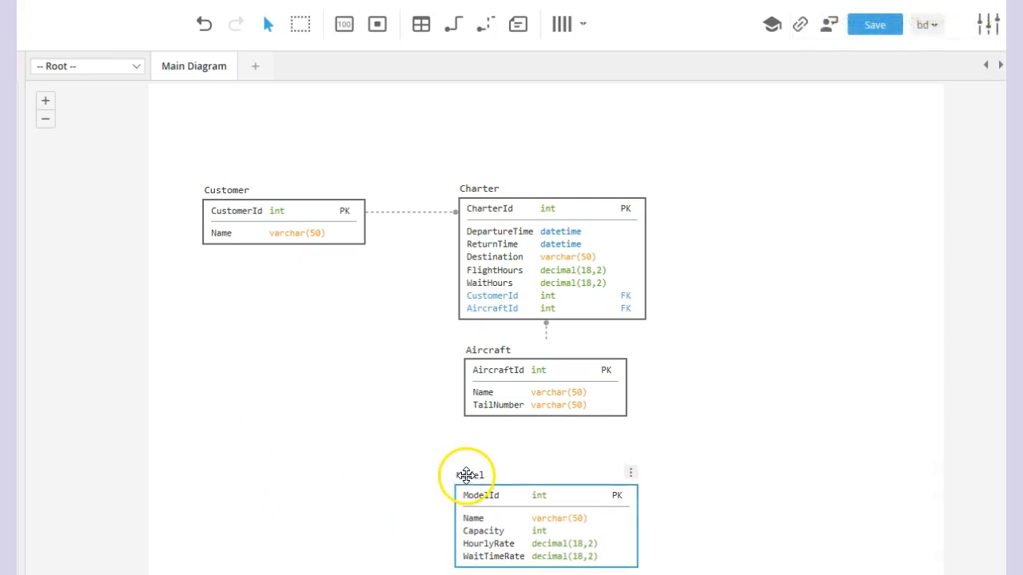
{"action": "left_click", "coordinate": [487, 27]}
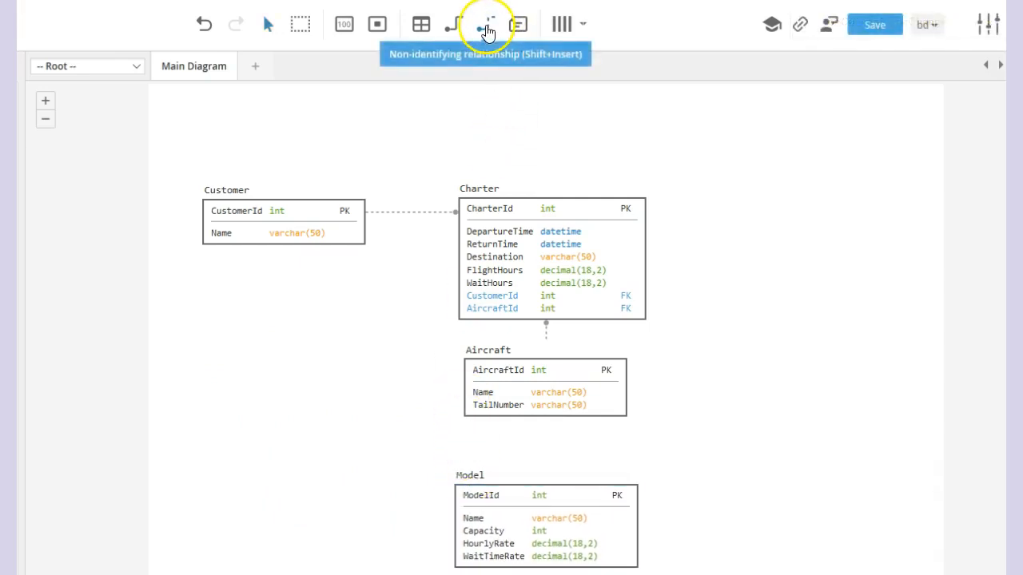
{"action": "left_click", "coordinate": [519, 520]}
{"action": "left_click", "coordinate": [508, 393]}
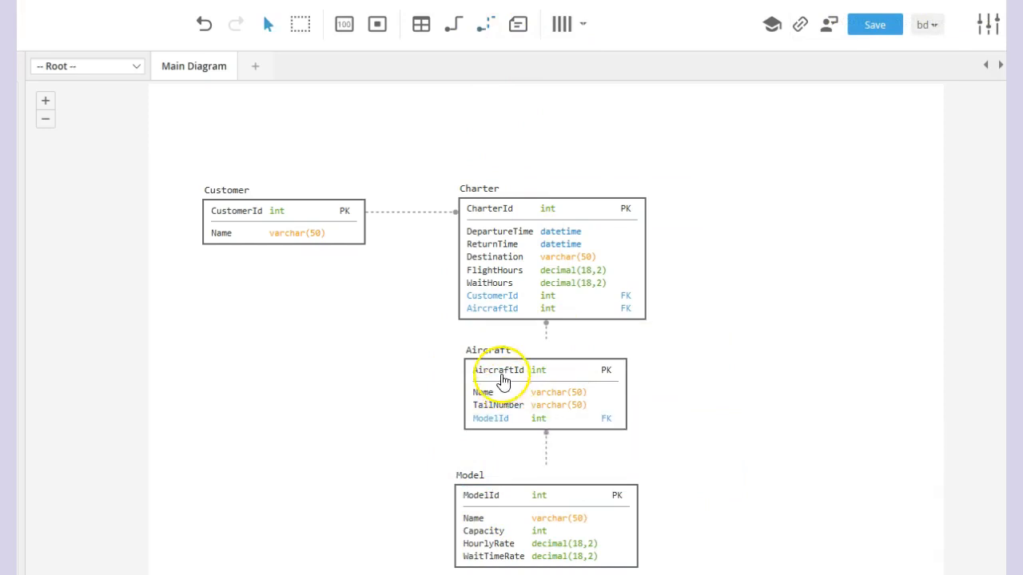
{"action": "left_click_drag", "start_coordinate": [479, 476], "coordinate": [485, 463]}
{"action": "left_click", "coordinate": [394, 311]}
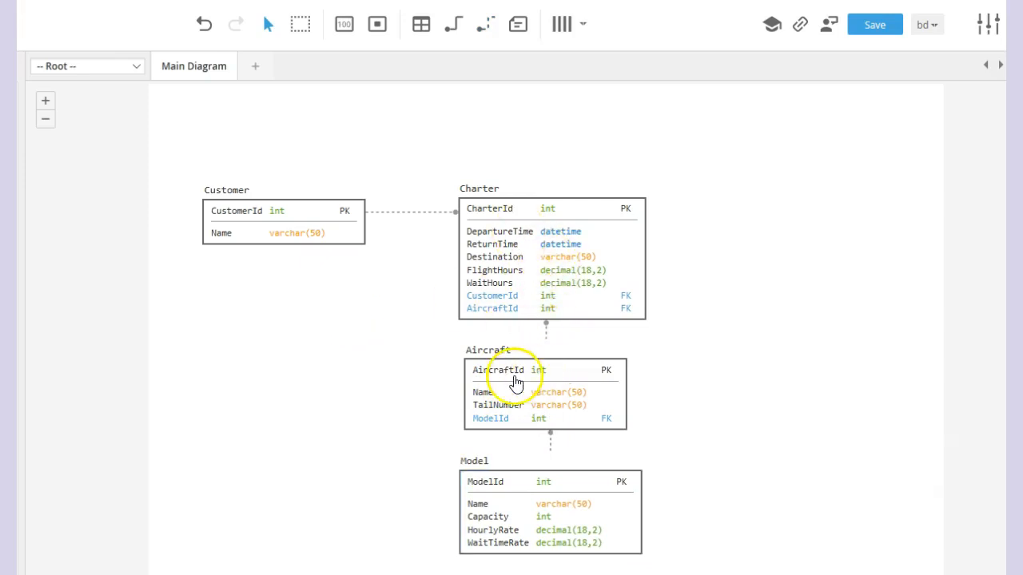
Step: Add a Pilot table below Customer with a primary key column PilotId of type int
{"action": "scroll", "coordinate": [517, 383], "scroll_direction": "down", "scroll_amount": 1}
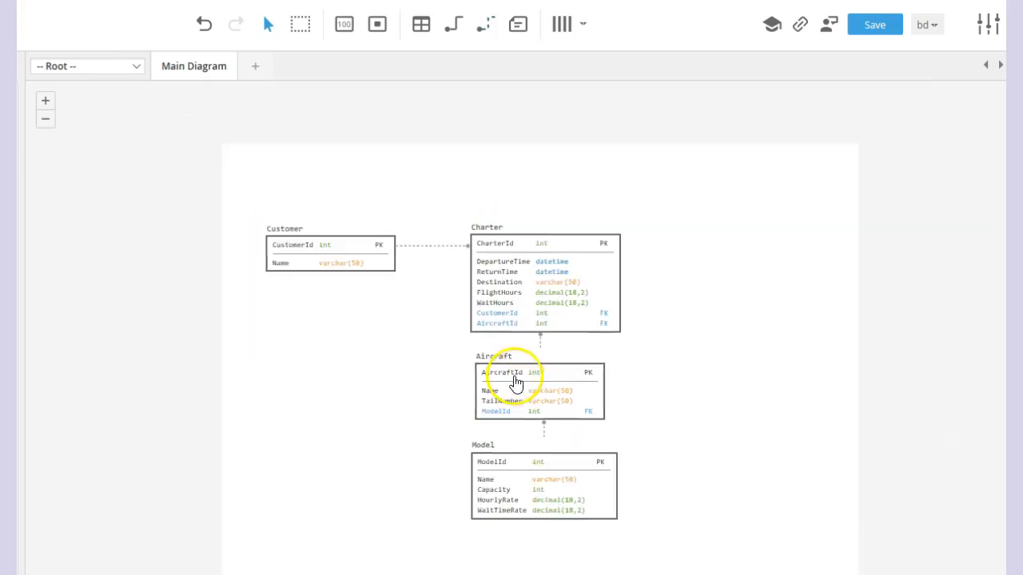
{"action": "left_click", "coordinate": [522, 473]}
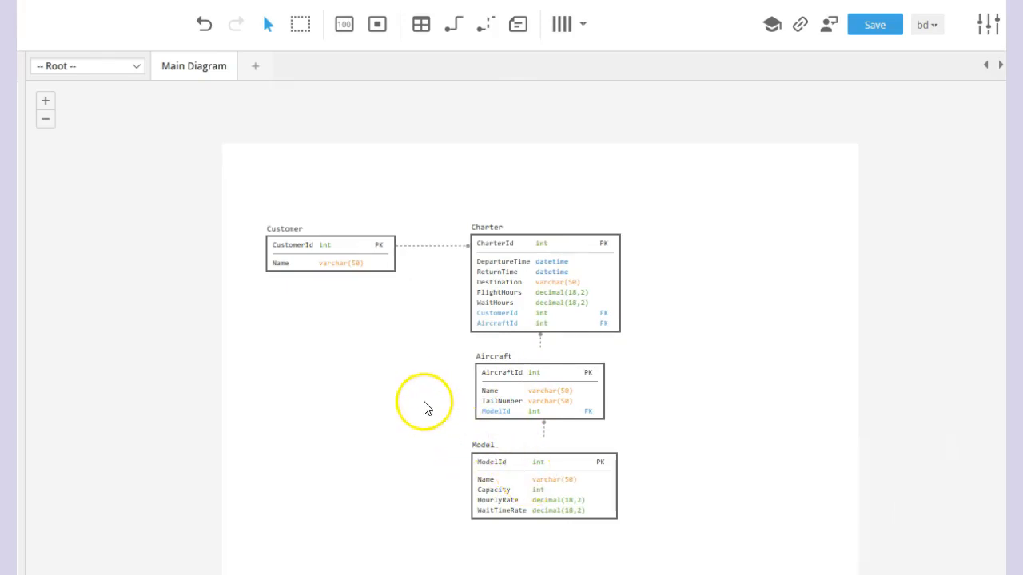
{"action": "left_click_drag", "start_coordinate": [665, 246], "coordinate": [656, 165]}
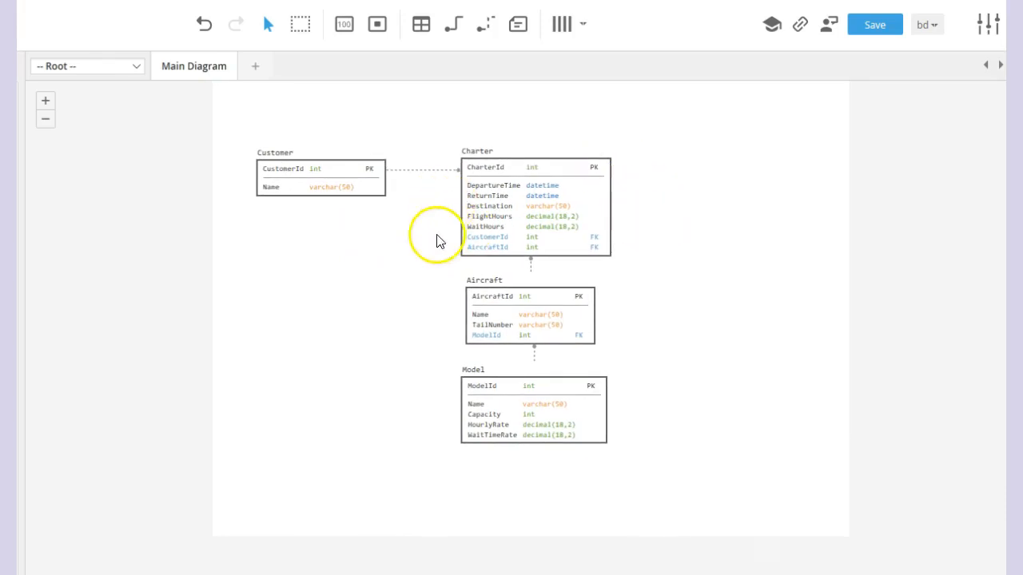
{"action": "left_click", "coordinate": [420, 22]}
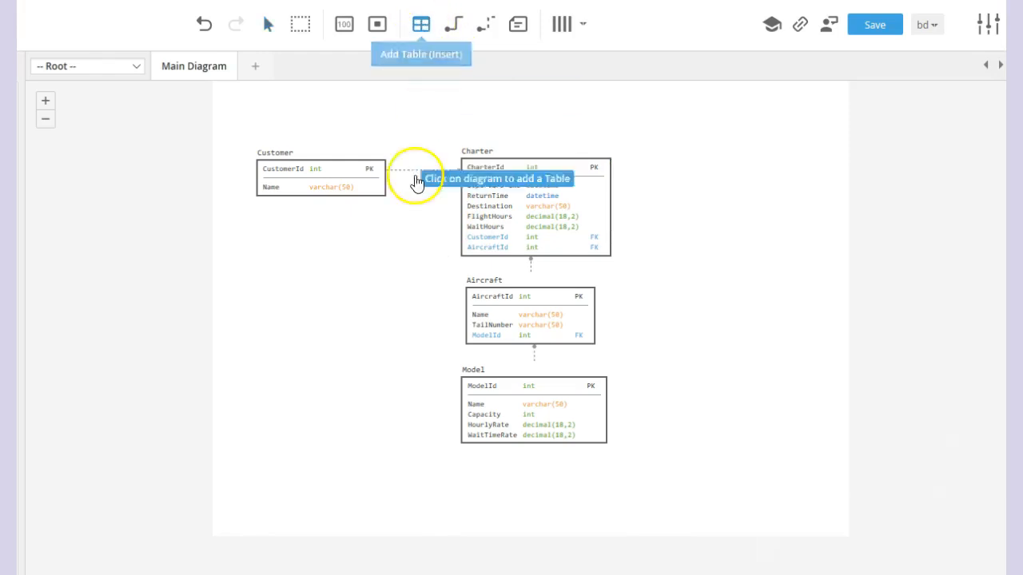
{"action": "left_click", "coordinate": [257, 289]}
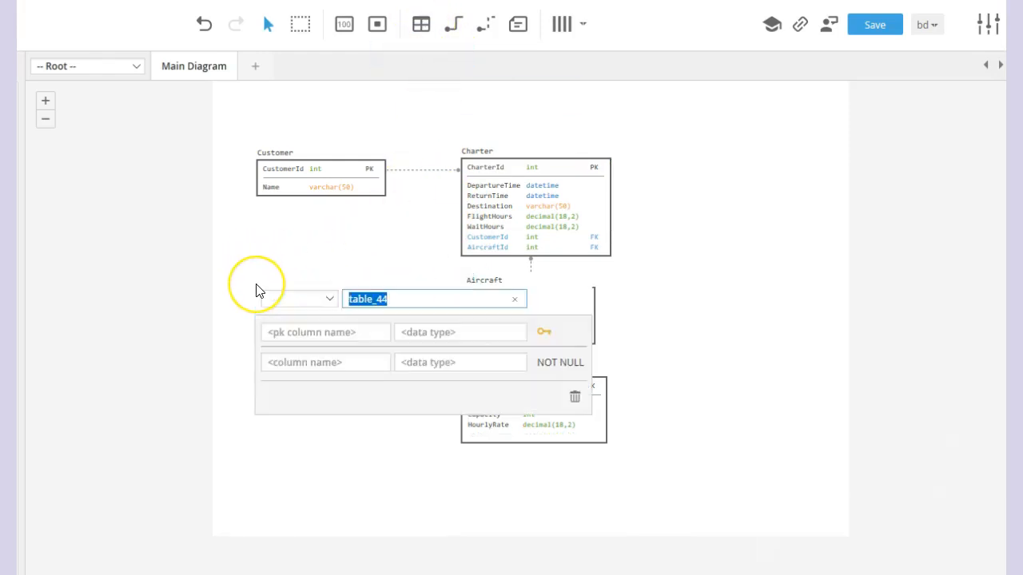
{"action": "type", "text": "Pilot"}
{"action": "key", "text": "Tab"}
{"action": "type", "text": "Pil"}
{"action": "type", "text": "int"}
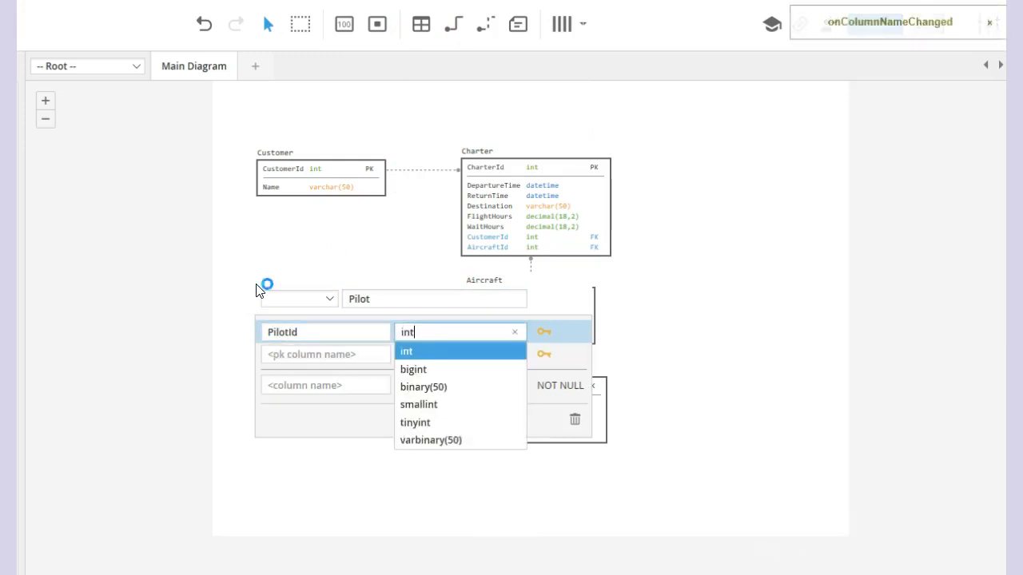
{"action": "key", "text": "Tab"}
Step: Add a Name column of type varchar(50) to the Pilot table
{"action": "key", "text": "Tab"}
{"action": "key", "text": "Tab"}
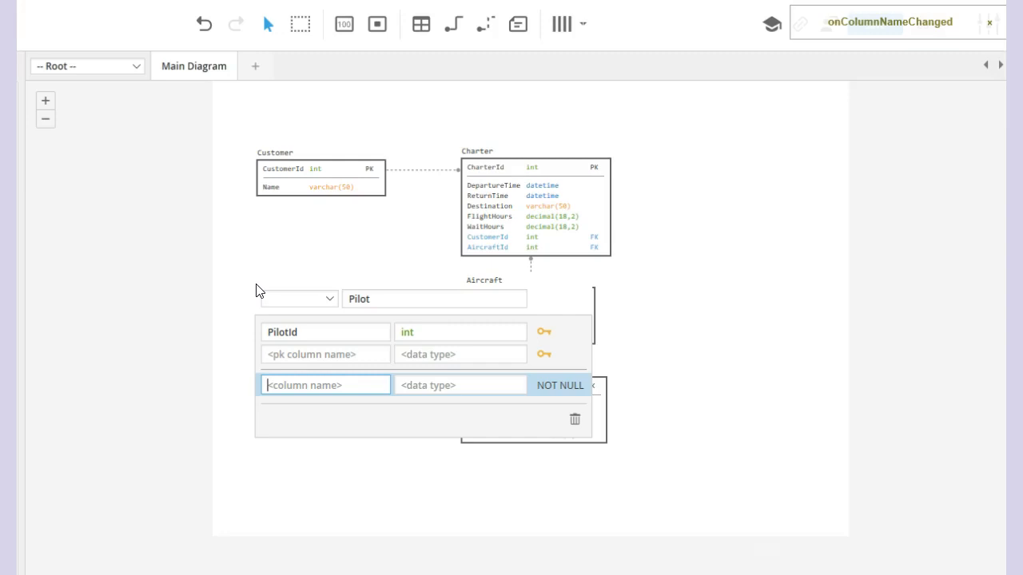
{"action": "type", "text": "Name"}
{"action": "key", "text": "Tab"}
{"action": "type", "text": "varchar"}
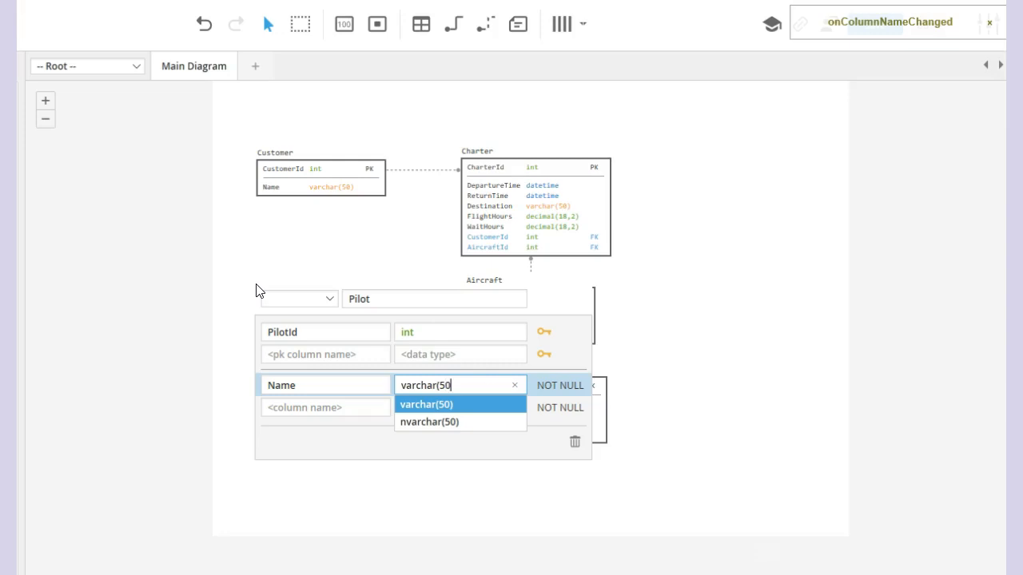
{"action": "key", "text": "Tab"}
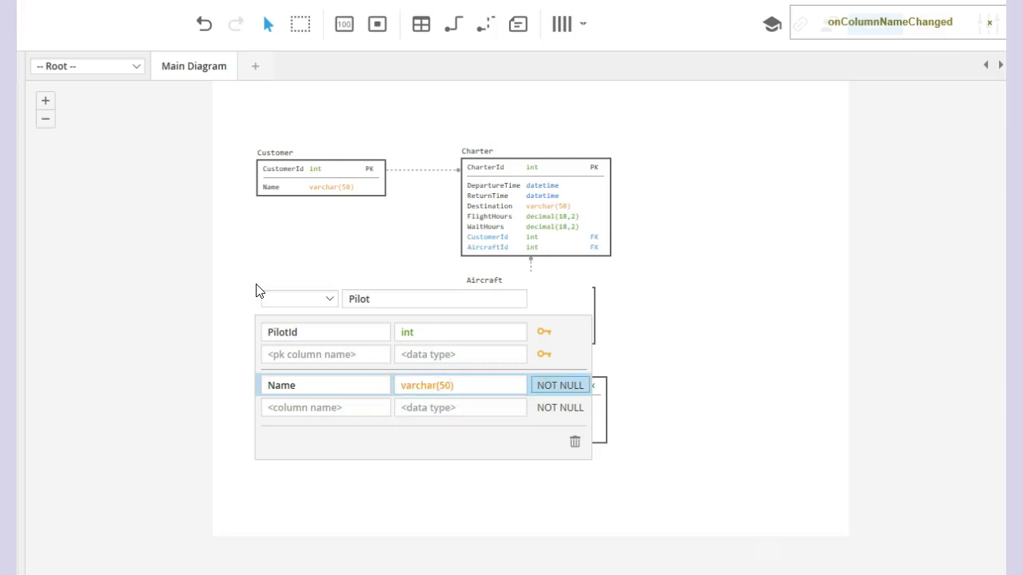
Step: Add an HourlyRate column of type decimal(18,2) to the Pilot table
{"action": "key", "text": "Tab"}
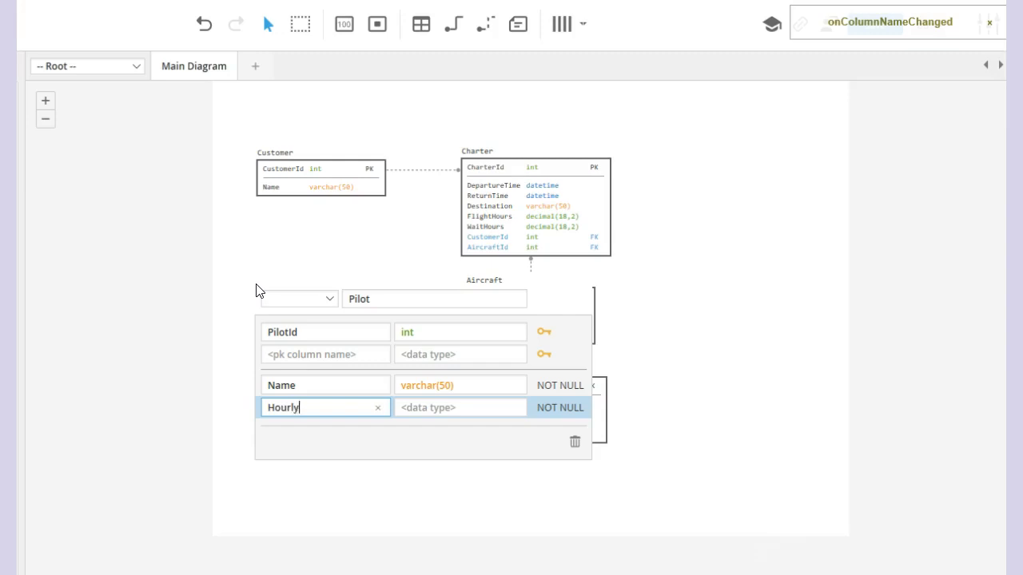
{"action": "key", "text": "Tab"}
{"action": "type", "text": "decimal"}
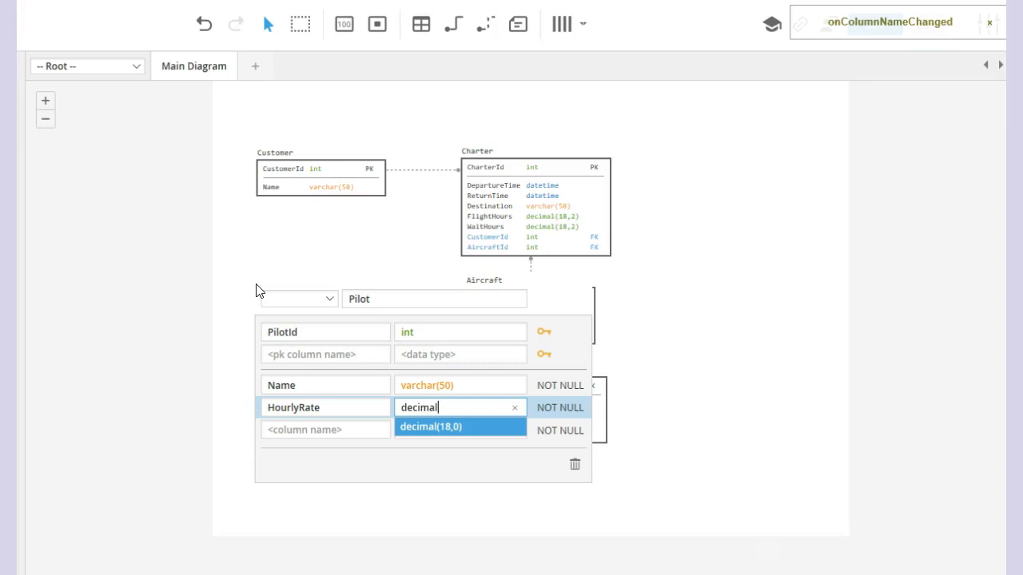
{"action": "type", "text": "(18,20"}
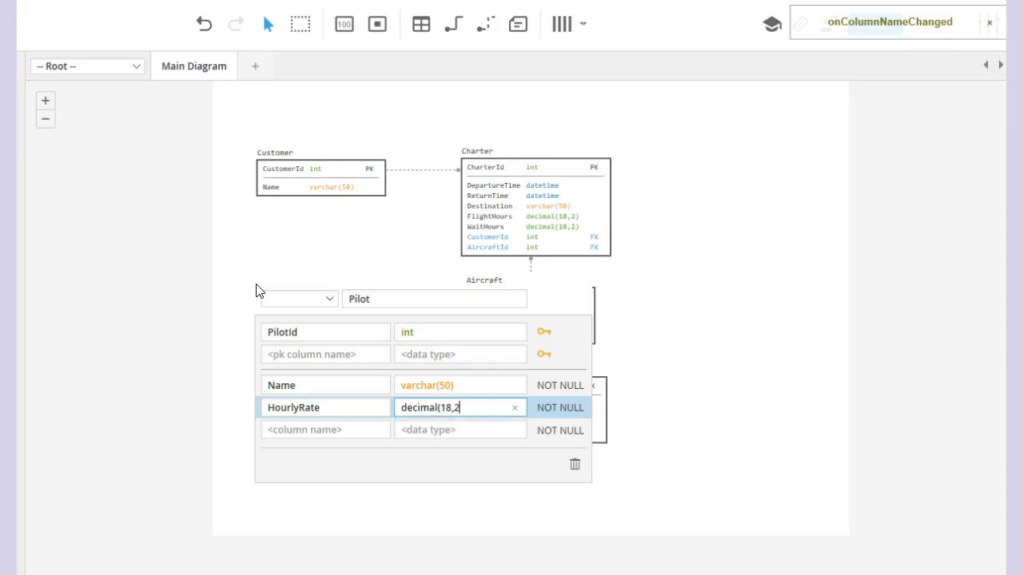
{"action": "key", "text": "Tab"}
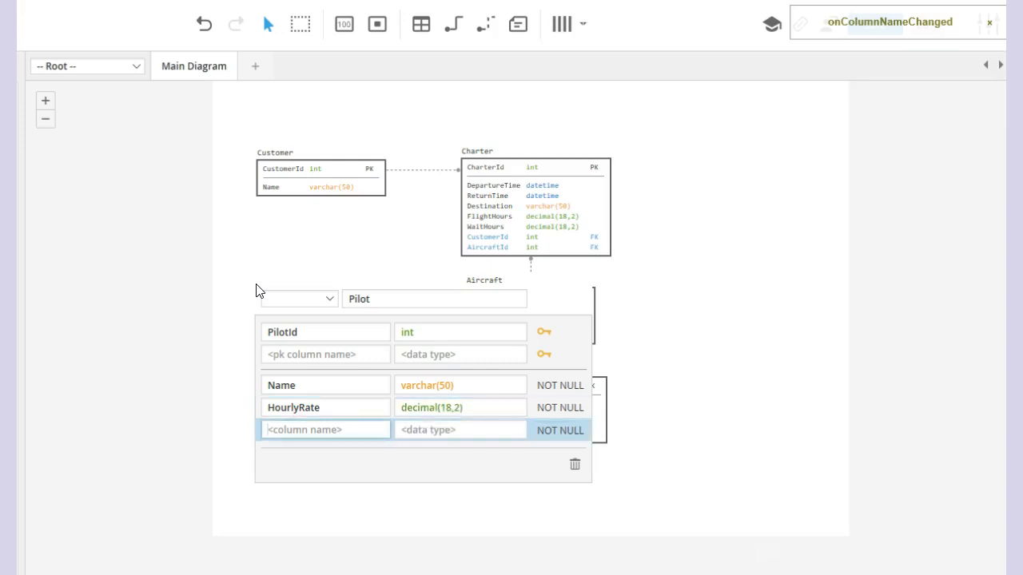
Step: Add a WaitTimeRate column of type decimal(18,2) to the Pilot table, finish editing and nudge the table slightly up
{"action": "type", "text": "WaitTimeRate"}
{"action": "key", "text": "Tab"}
{"action": "type", "text": "decm"}
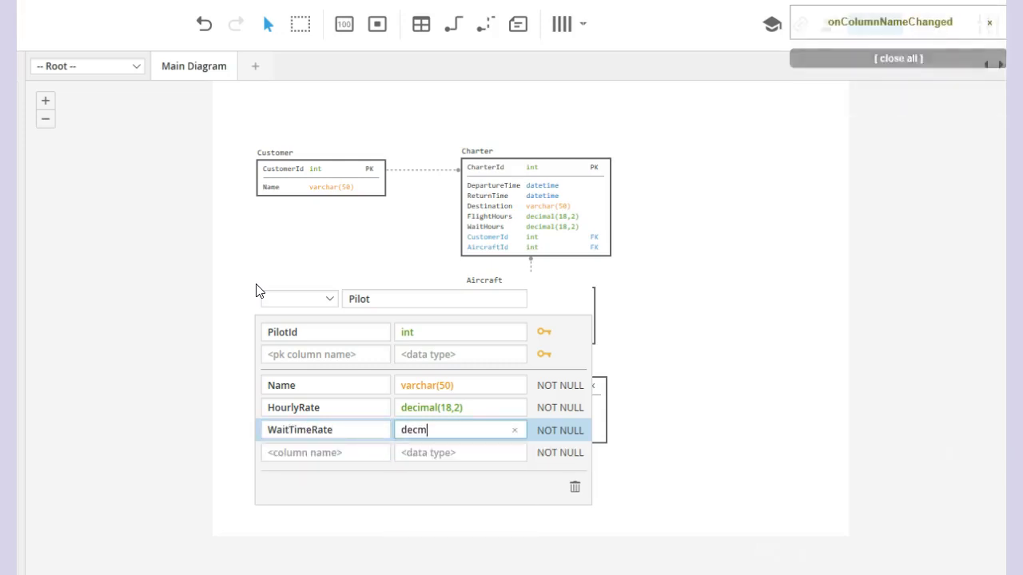
{"action": "key", "text": "BackSpace"}
{"action": "type", "text": "imal(18"}
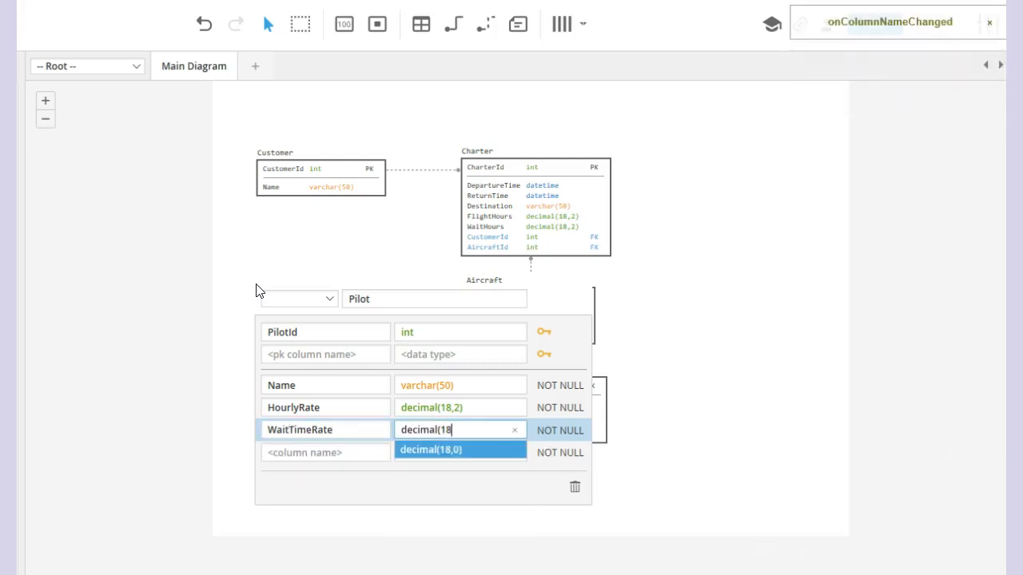
{"action": "type", "text": ",2"}
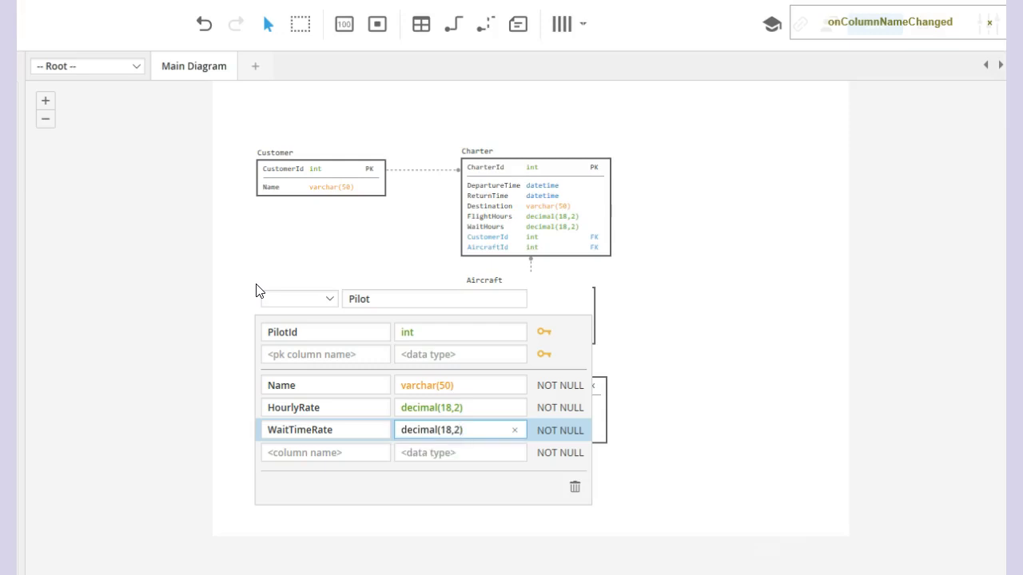
{"action": "key", "text": "Tab"}
{"action": "left_click", "coordinate": [330, 276]}
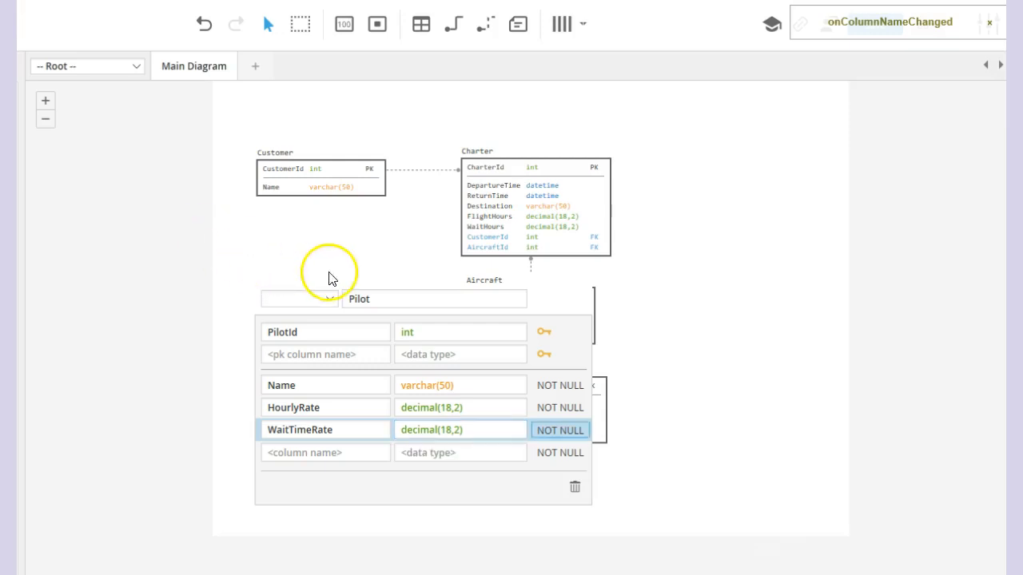
{"action": "left_click_drag", "start_coordinate": [261, 289], "coordinate": [261, 281]}
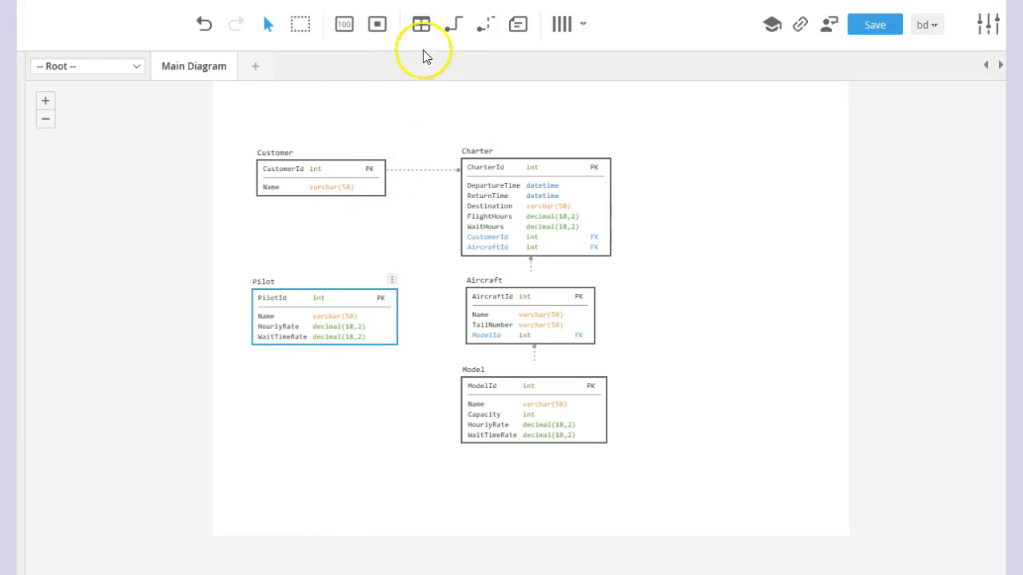
Step: Add a PilotModel table without any columns below Pilot and shift it slightly up and to the right
{"action": "left_click", "coordinate": [421, 24]}
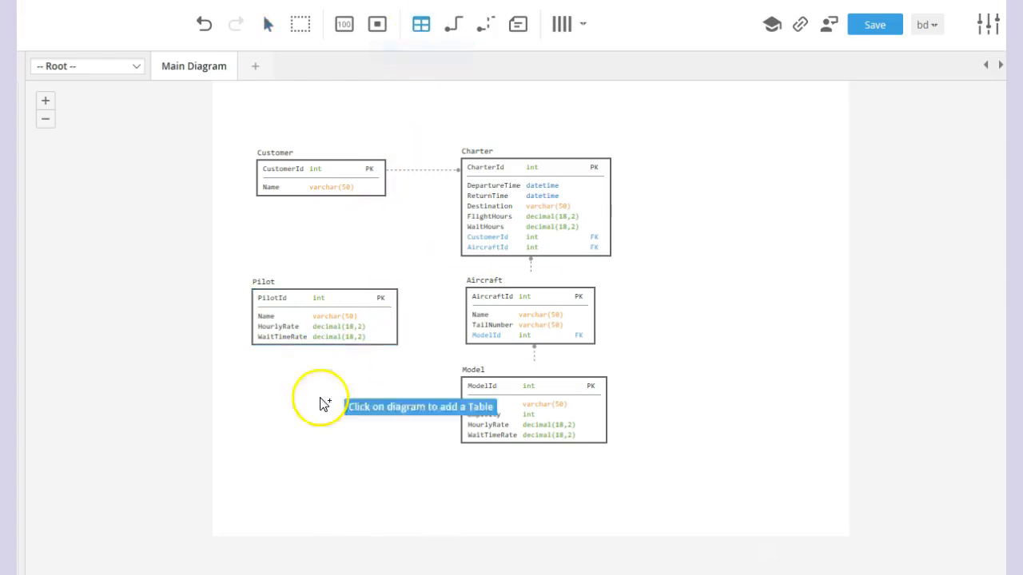
{"action": "left_click", "coordinate": [246, 413]}
{"action": "type", "text": "PilotModel"}
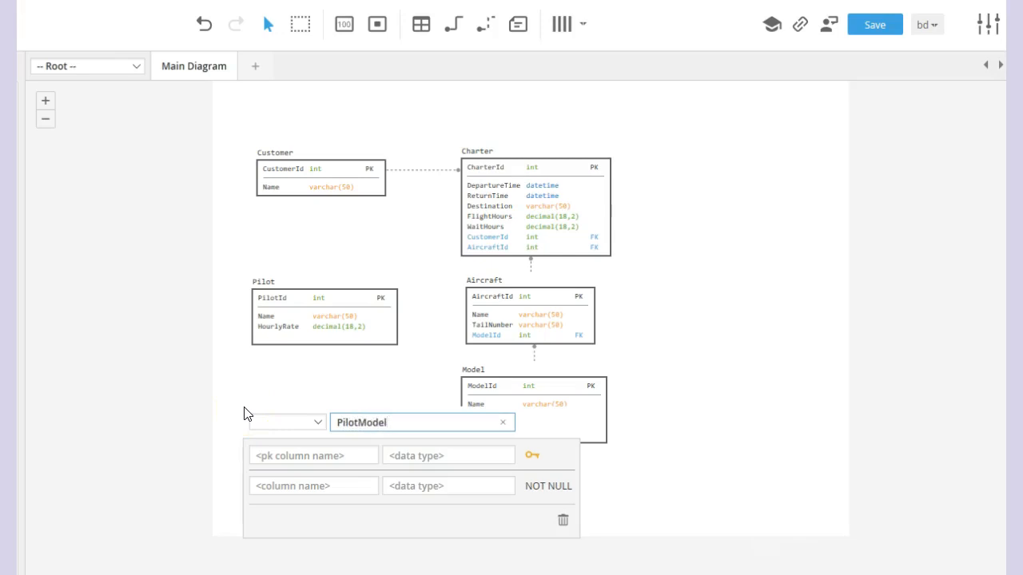
{"action": "key", "text": "Return"}
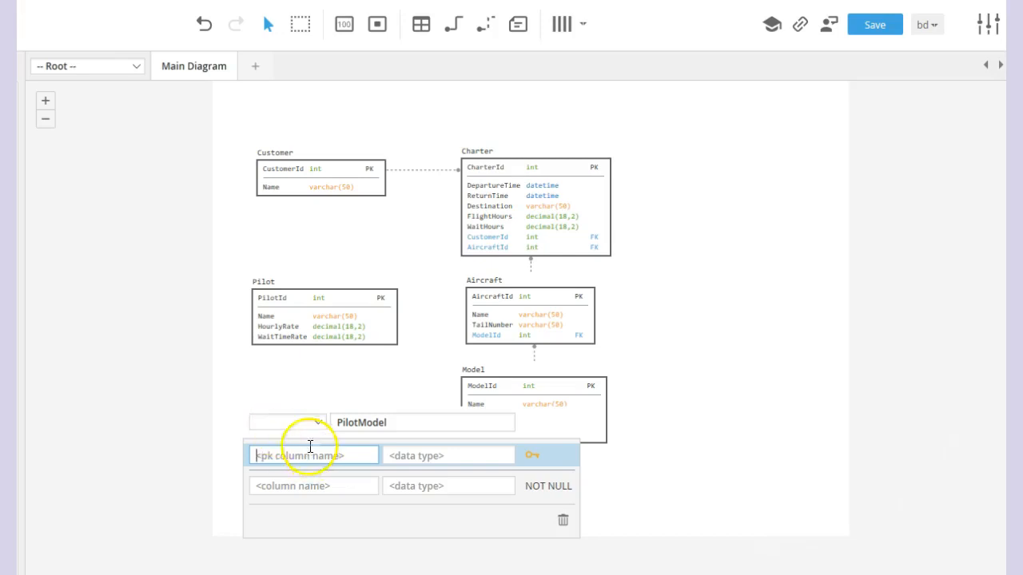
{"action": "key", "text": "Tab"}
{"action": "key", "text": "Tab"}
{"action": "key", "text": "Tab"}
{"action": "key", "text": "Tab"}
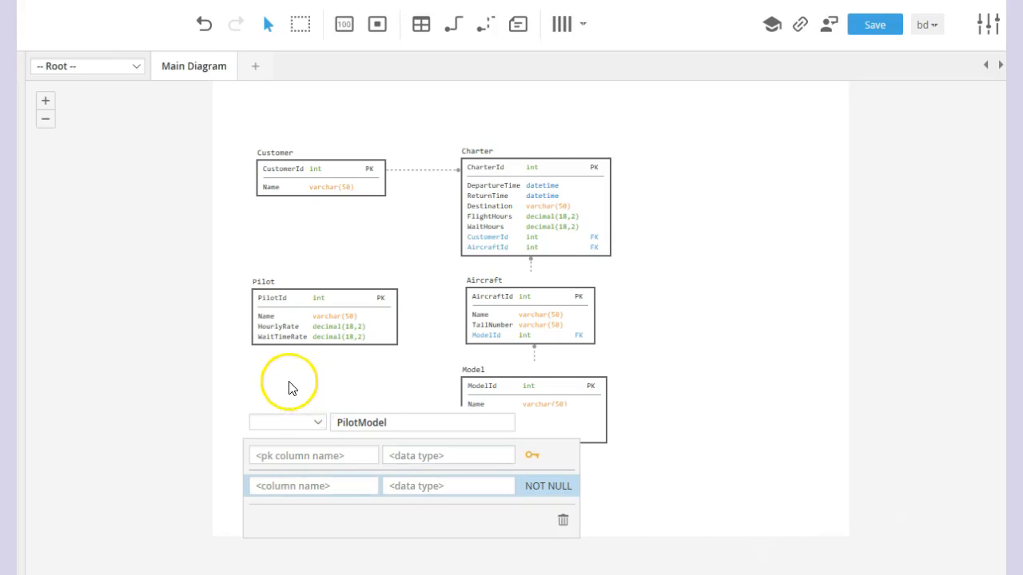
{"action": "left_click", "coordinate": [290, 388]}
{"action": "left_click_drag", "start_coordinate": [263, 414], "coordinate": [283, 402]}
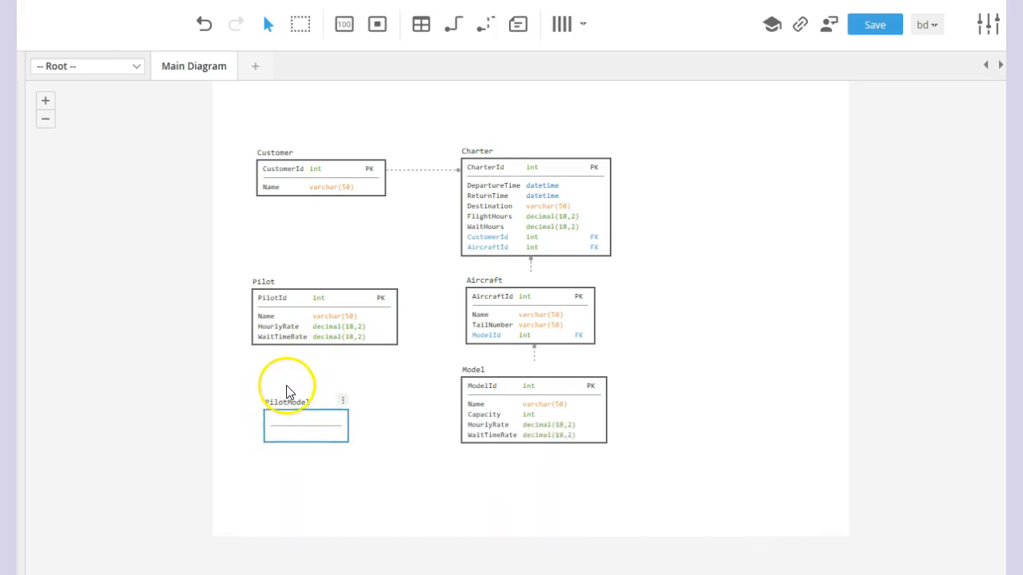
Step: Add an identifying relationship with Pilot as parent and PilotModel as child
{"action": "left_click", "coordinate": [458, 29]}
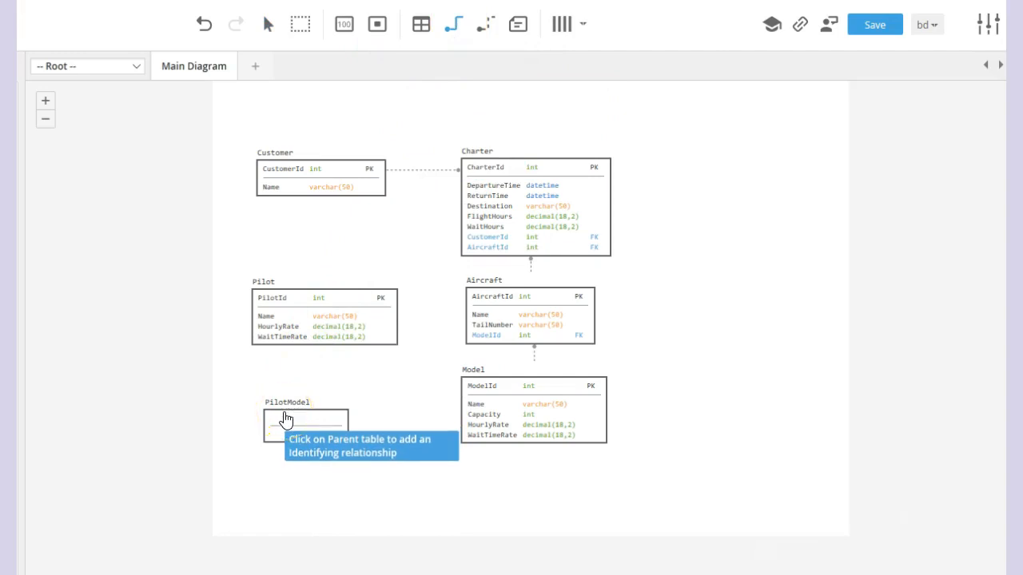
{"action": "left_click", "coordinate": [285, 320]}
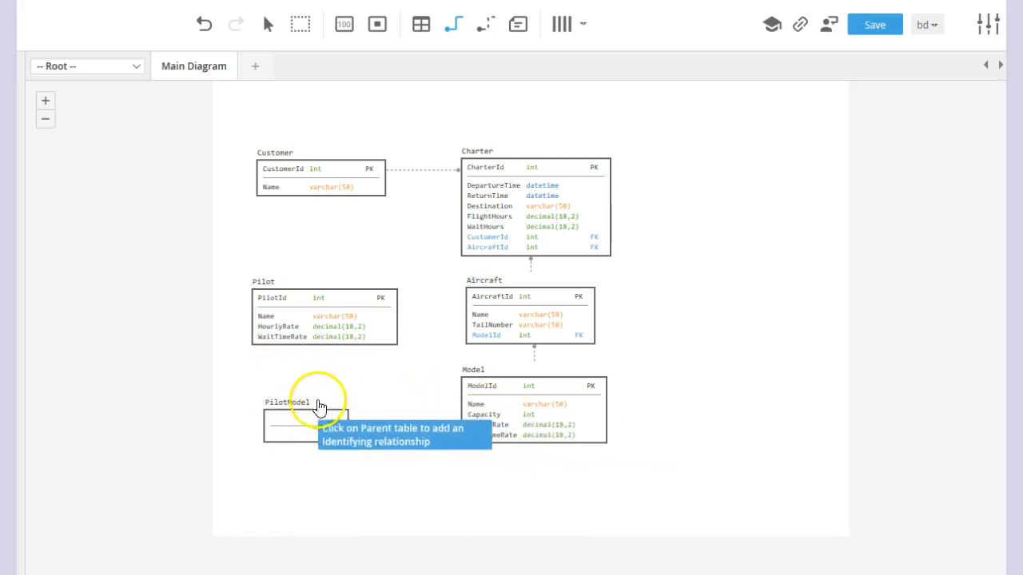
{"action": "left_click", "coordinate": [292, 326]}
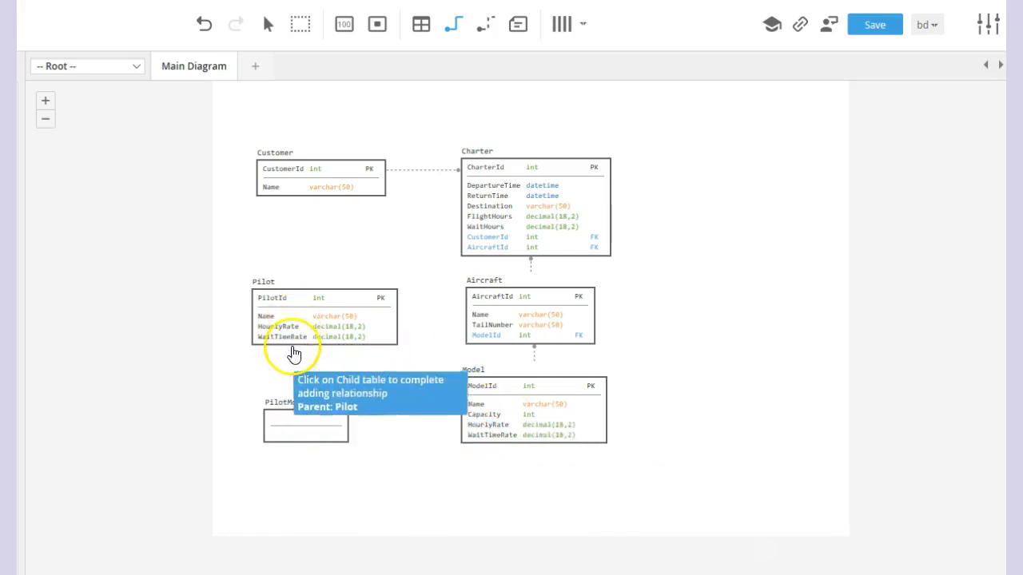
{"action": "left_click", "coordinate": [299, 418]}
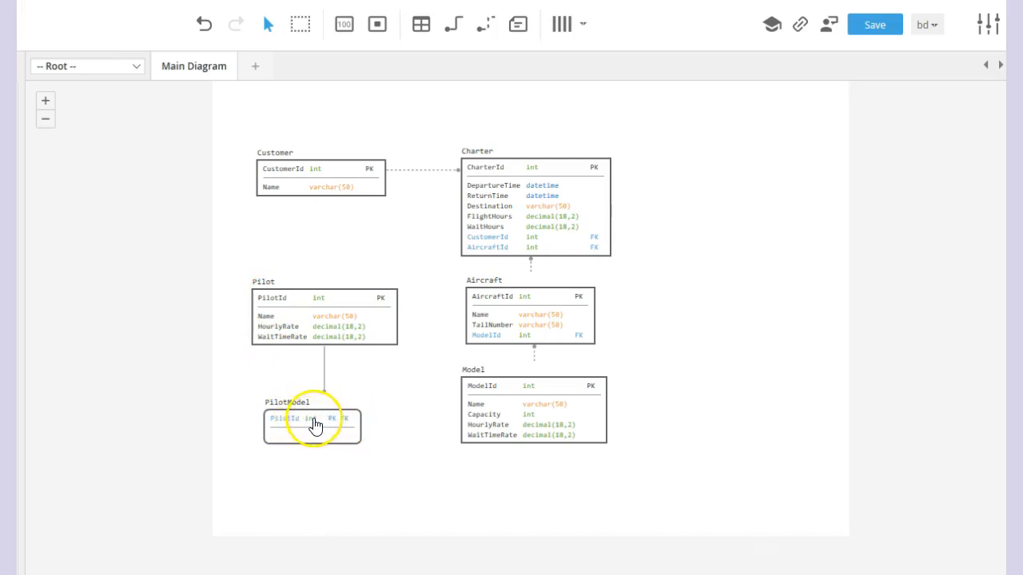
Step: Add an identifying relationship with Model as parent and PilotModel as child
{"action": "left_click", "coordinate": [456, 29]}
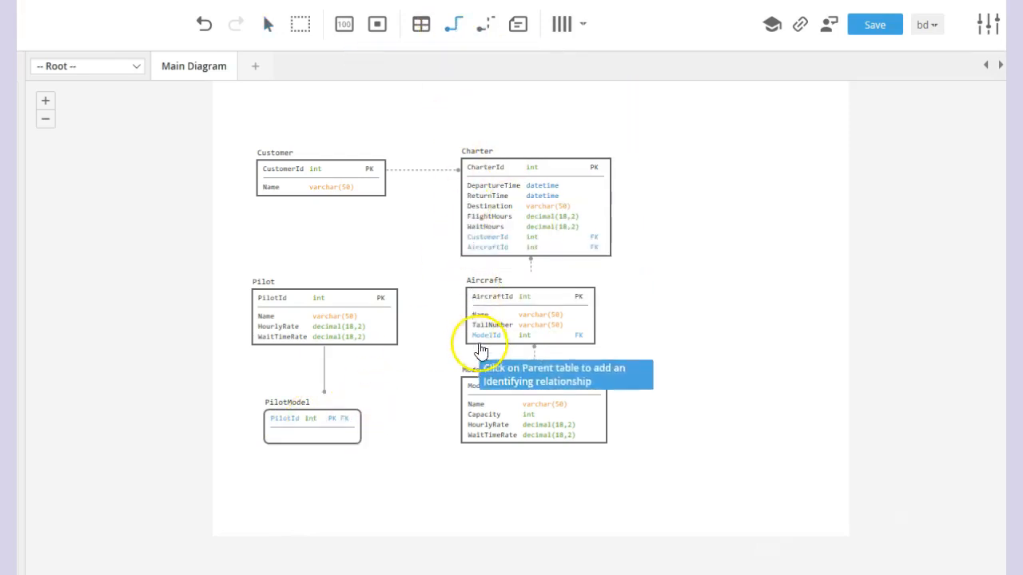
{"action": "left_click", "coordinate": [495, 406]}
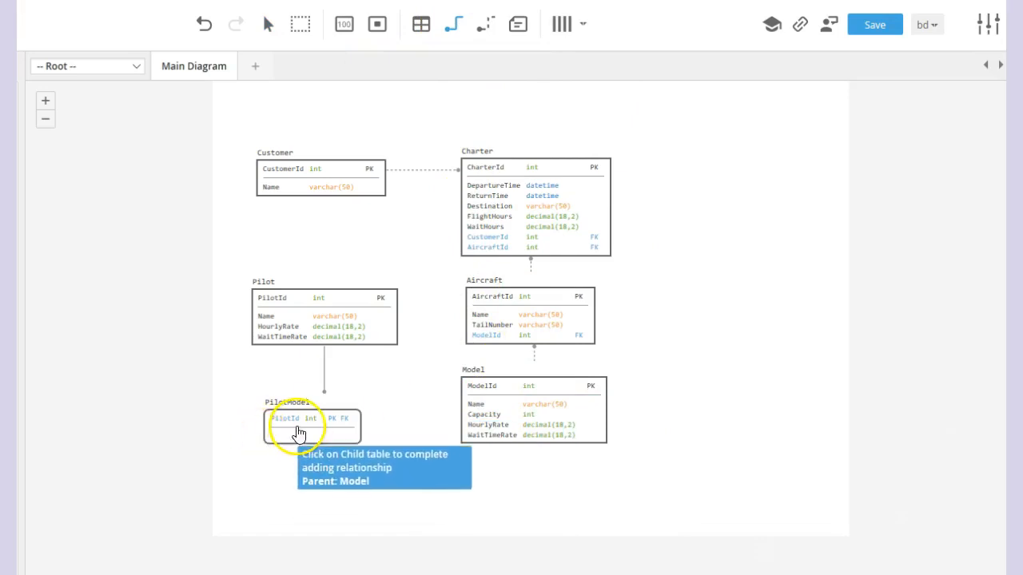
{"action": "left_click", "coordinate": [297, 432]}
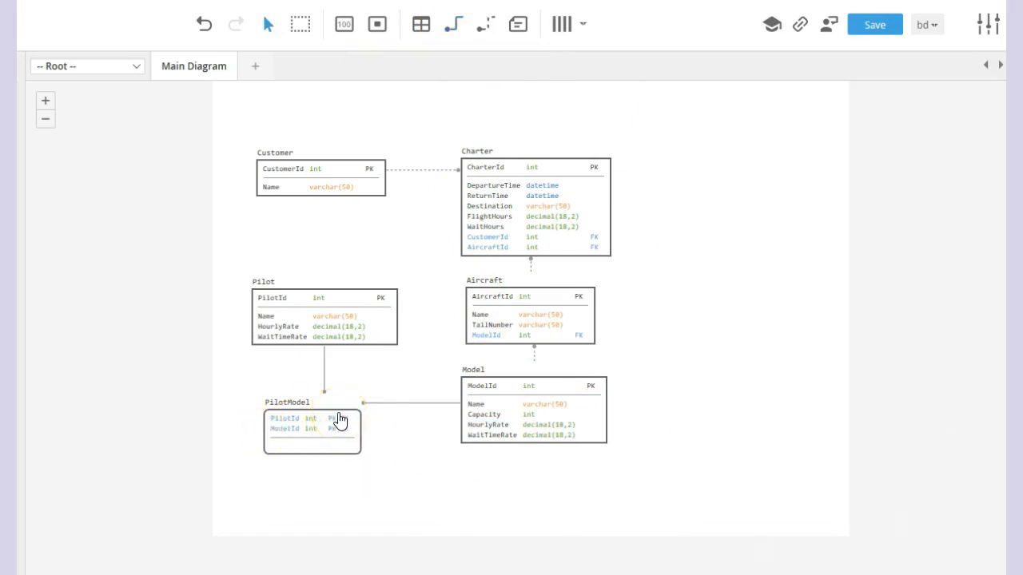
Step: Add a CertificationExpirationDate column of type date to the PilotModel table, finish editing and move the table slightly down and to the left
{"action": "double_click", "coordinate": [276, 403]}
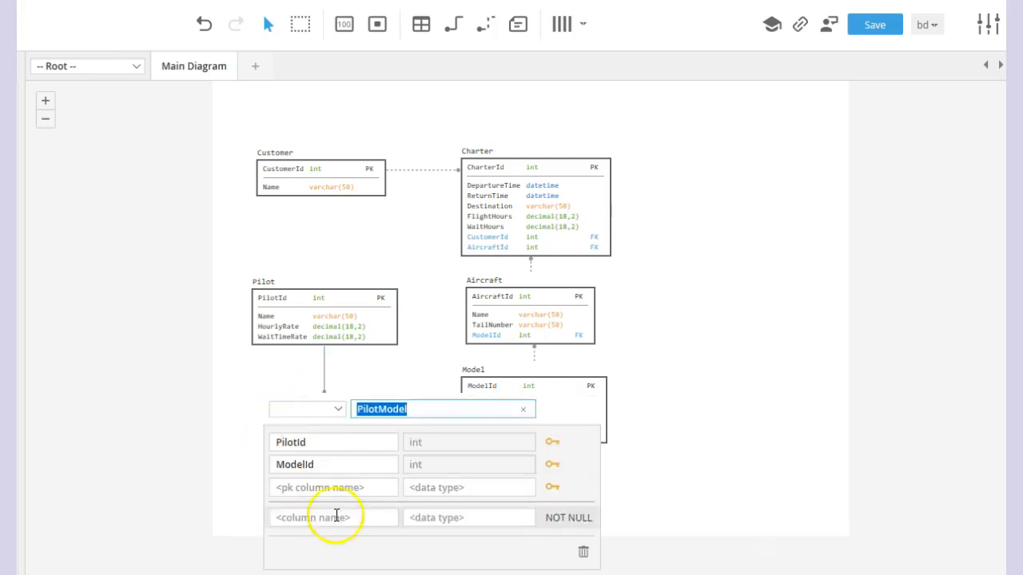
{"action": "left_click", "coordinate": [317, 517]}
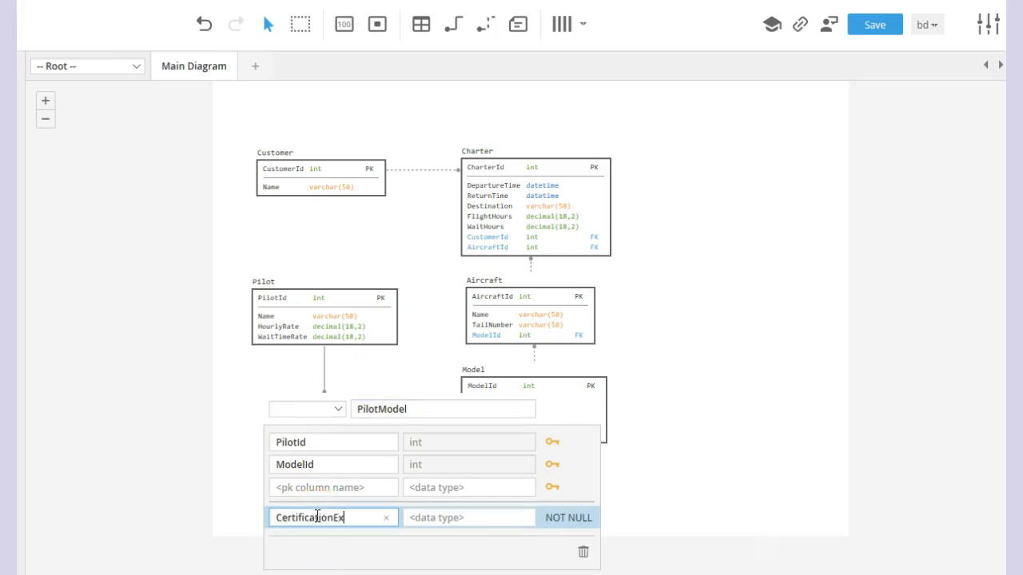
{"action": "type", "text": "CertificationExpirationDate"}
{"action": "key", "text": "Tab"}
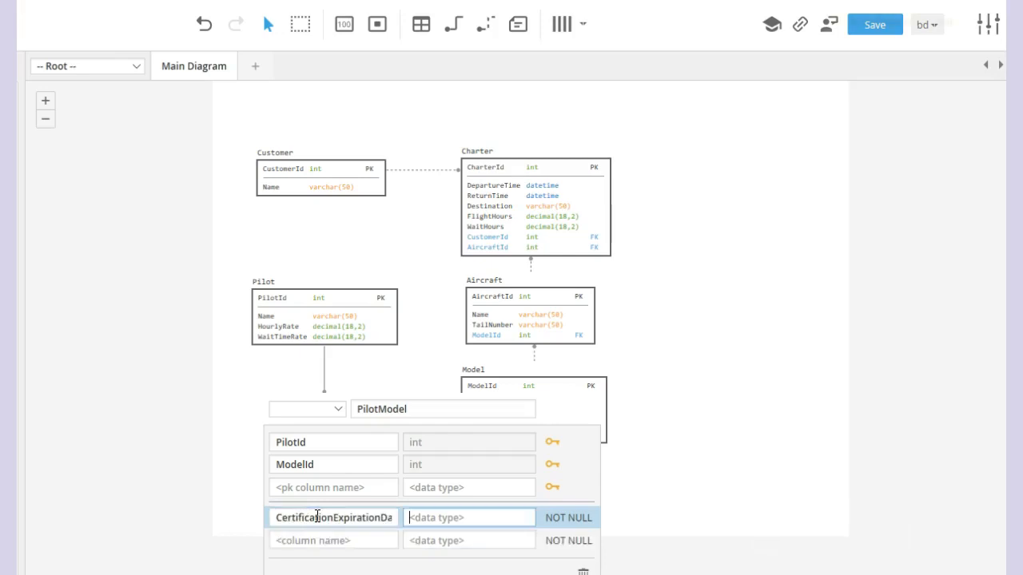
{"action": "type", "text": "da"}
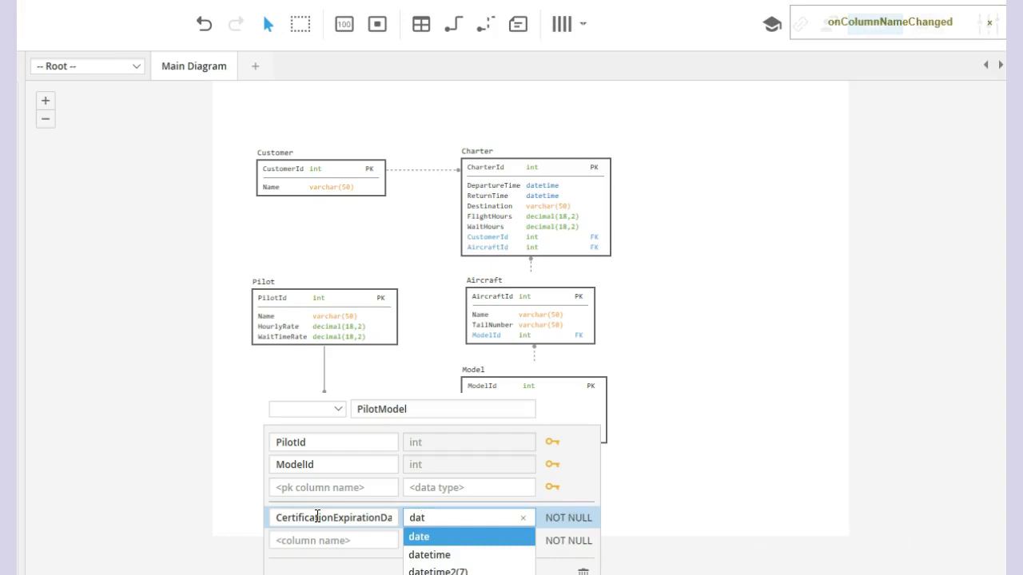
{"action": "type", "text": "t"}
{"action": "key", "text": "Tab"}
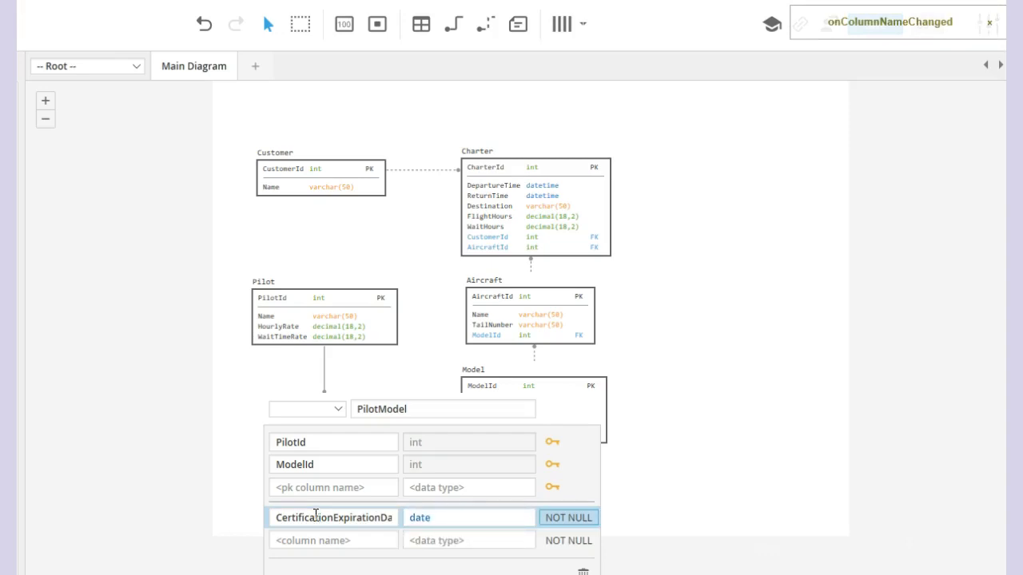
{"action": "left_click", "coordinate": [235, 399]}
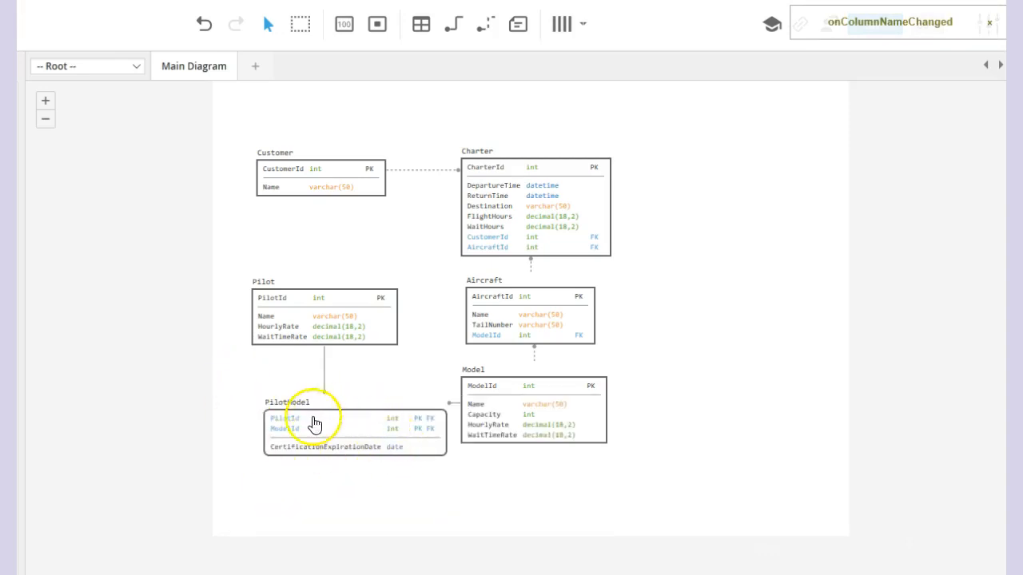
{"action": "left_click_drag", "start_coordinate": [286, 411], "coordinate": [265, 449]}
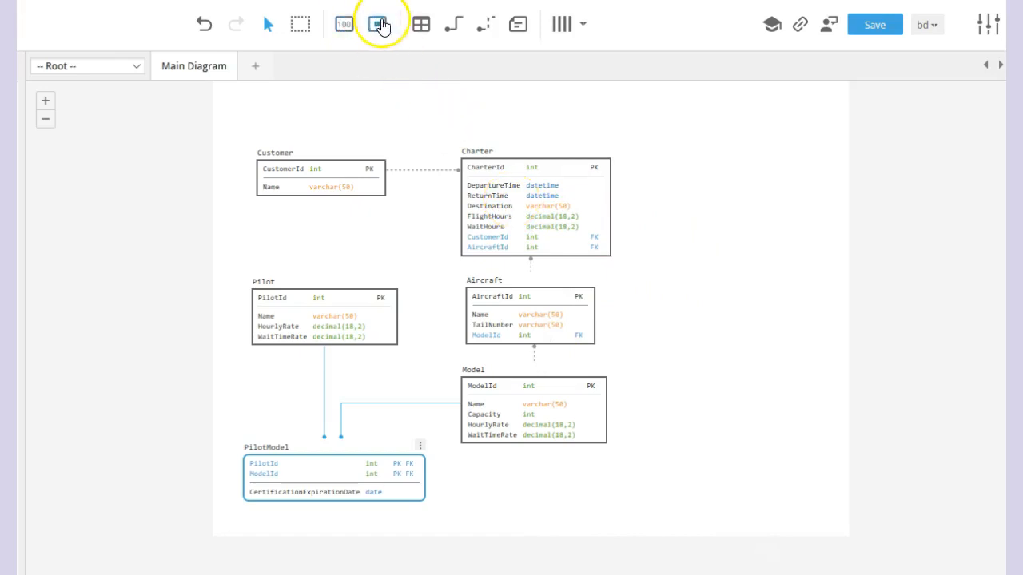
Step: Add a Passenger table to the right of Aircraft and Model, with the primary key column PassengerId of type int
{"action": "left_click", "coordinate": [421, 26]}
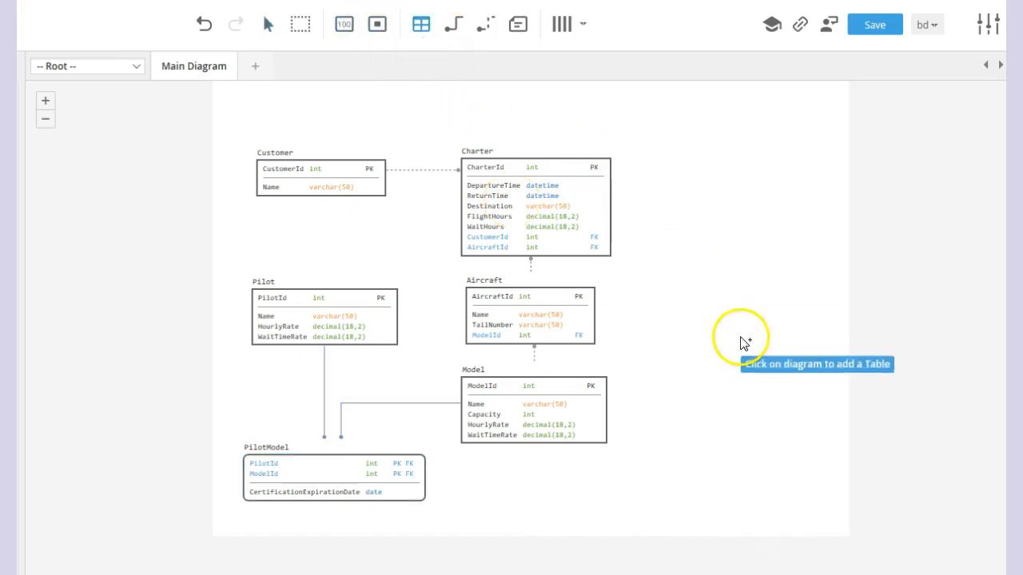
{"action": "left_click", "coordinate": [653, 321]}
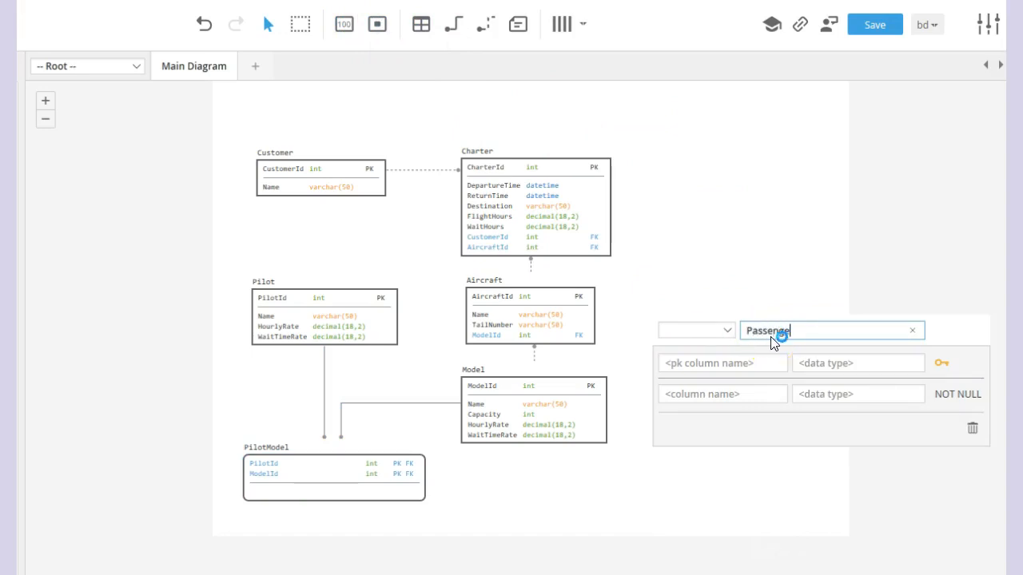
{"action": "key", "text": "Tab"}
{"action": "type", "text": "P"}
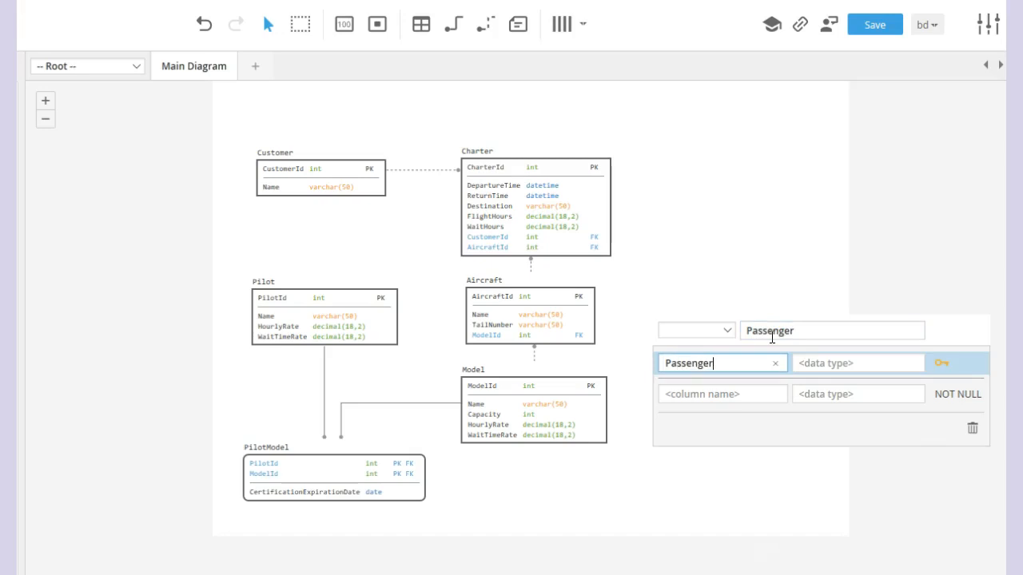
{"action": "key", "text": "Tab"}
{"action": "type", "text": "int"}
{"action": "key", "text": "Tab"}
Step: Add a Name column of type varchar(50) to the Passenger table and finish editing it
{"action": "key", "text": "Tab"}
{"action": "key", "text": "Tab"}
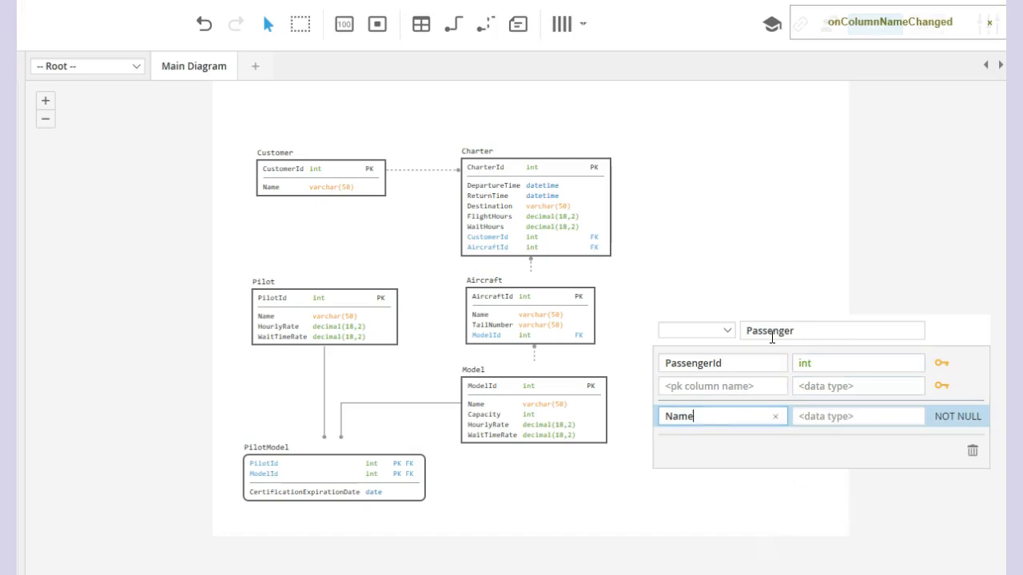
{"action": "key", "text": "Tab"}
{"action": "type", "text": "varchar"}
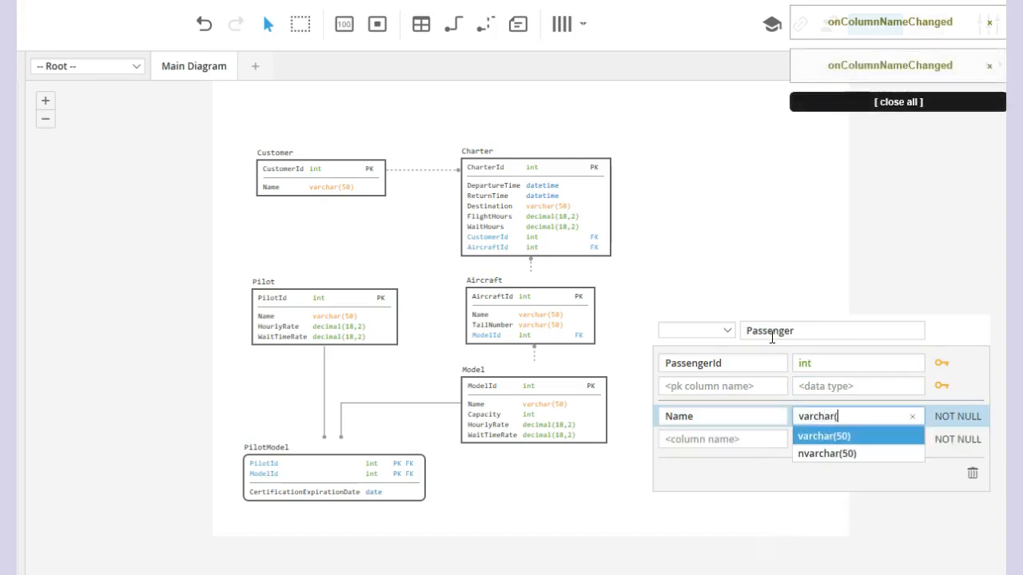
{"action": "type", "text": "(50)"}
{"action": "key", "text": "Tab"}
{"action": "left_click", "coordinate": [647, 290]}
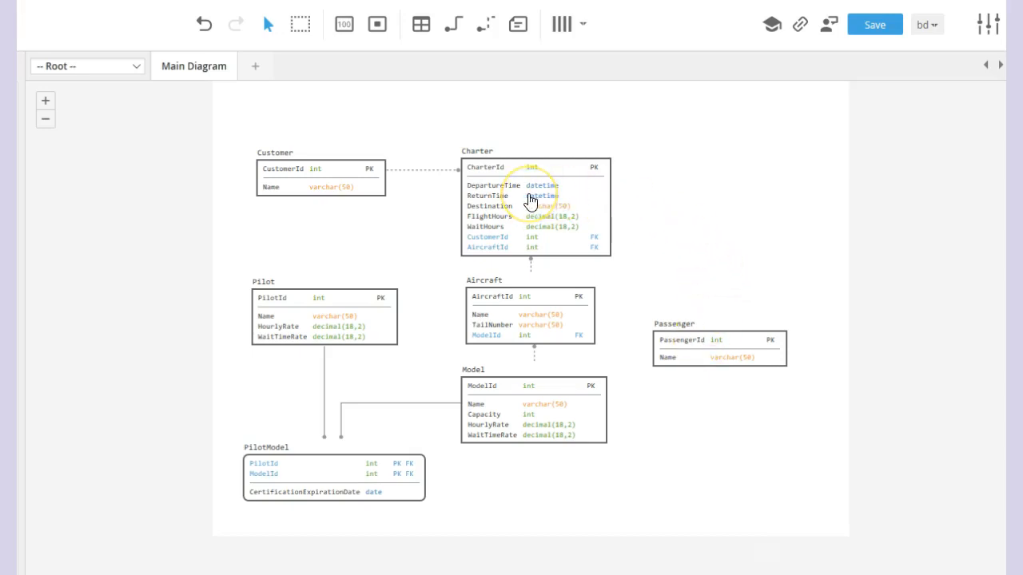
Step: Add a Manifest table without any columns to the right of Charter, above Passenger
{"action": "left_click", "coordinate": [421, 27]}
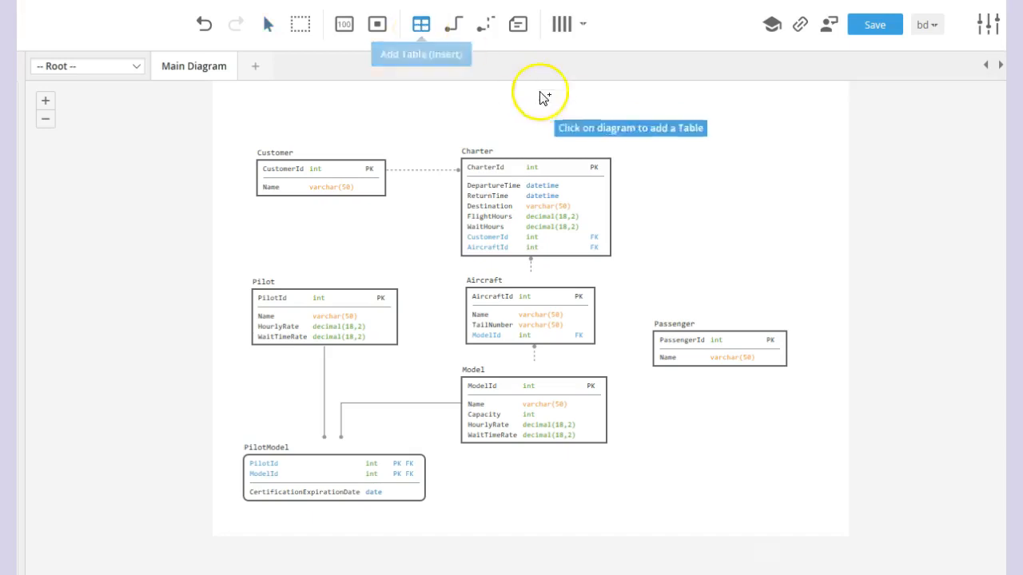
{"action": "left_click", "coordinate": [654, 196]}
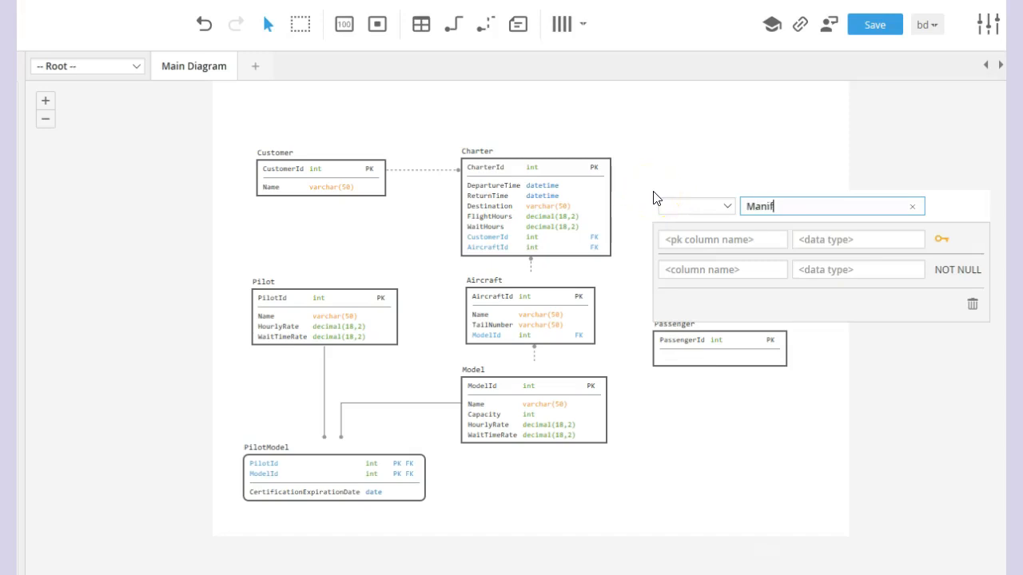
{"action": "key", "text": "Tab"}
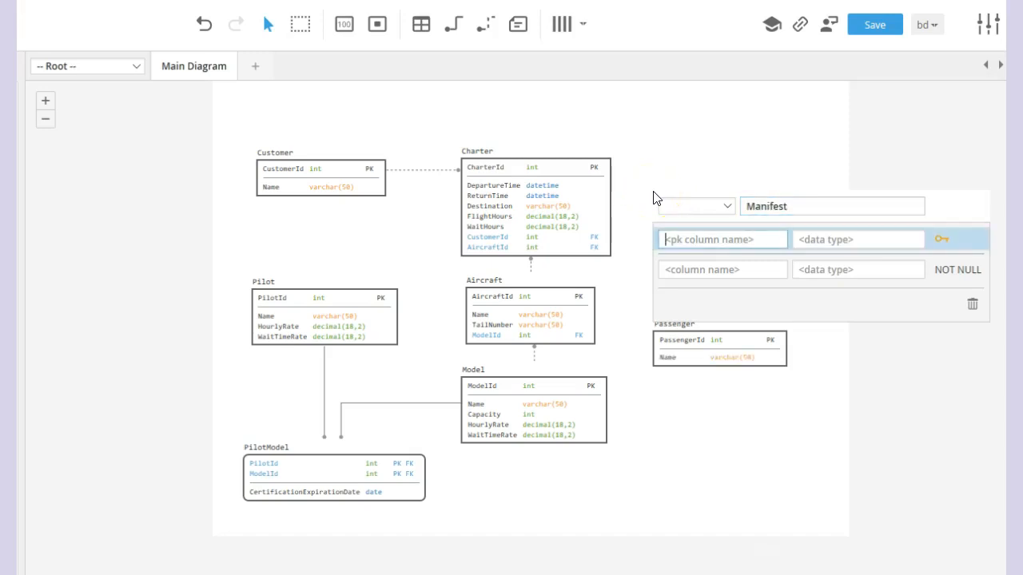
{"action": "left_click", "coordinate": [648, 158]}
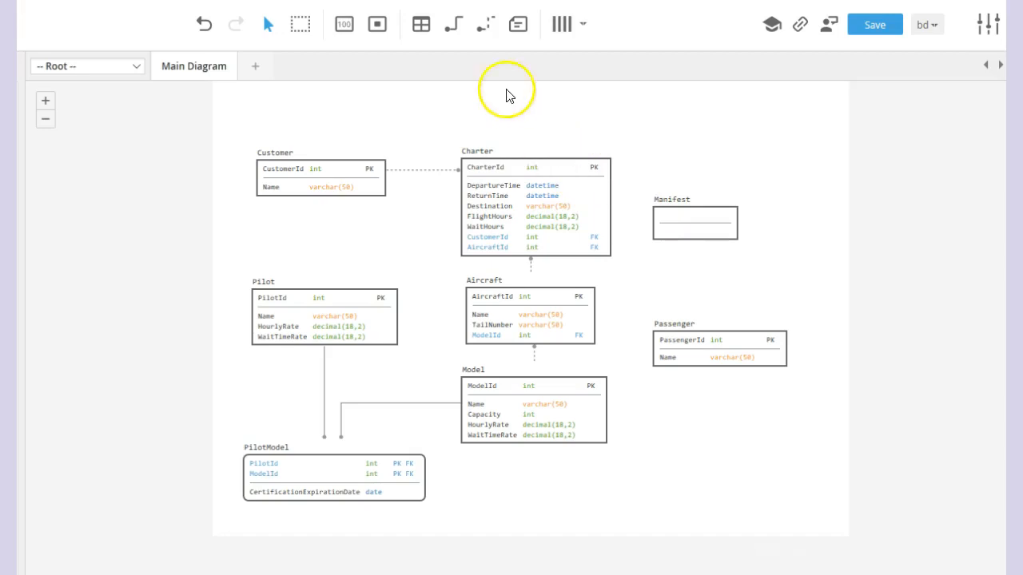
Step: Add an identifying relationship with Charter as parent and Manifest as child
{"action": "left_click", "coordinate": [453, 33]}
{"action": "left_click", "coordinate": [525, 204]}
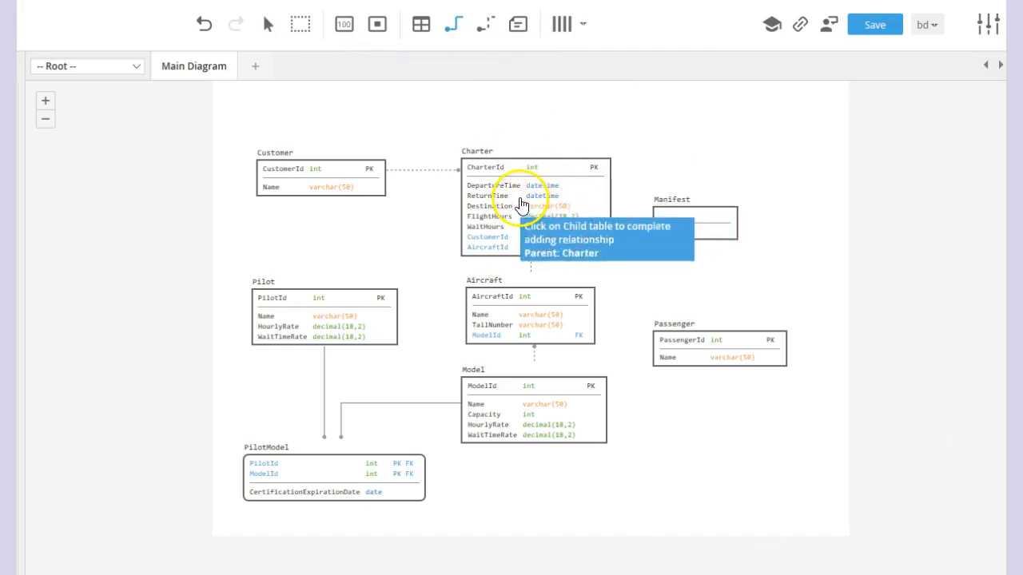
{"action": "left_click", "coordinate": [685, 219]}
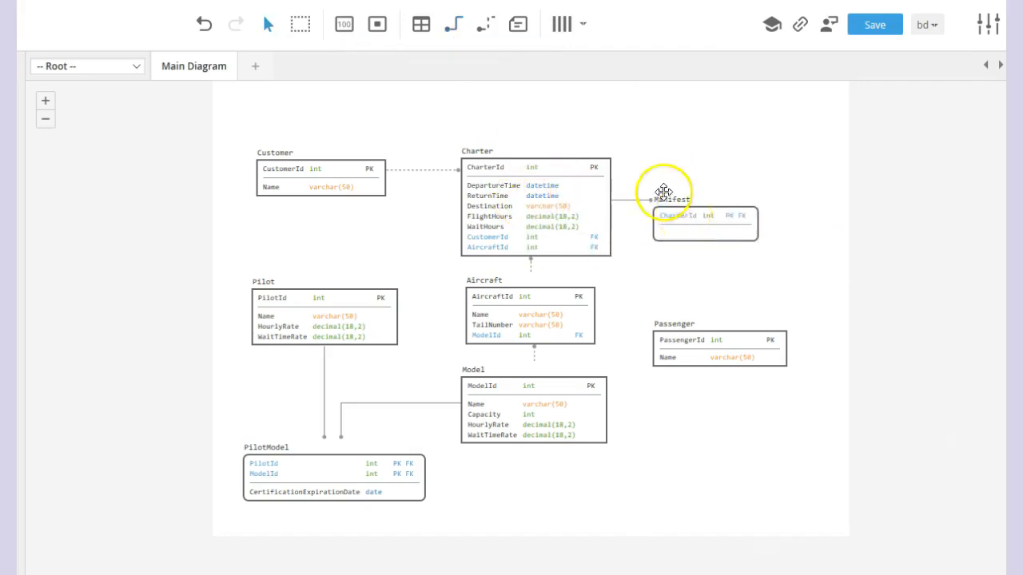
Step: Add an identifying relationship with Passenger as parent and Manifest as child
{"action": "left_click", "coordinate": [454, 32]}
{"action": "left_click", "coordinate": [692, 348]}
{"action": "left_click", "coordinate": [695, 224]}
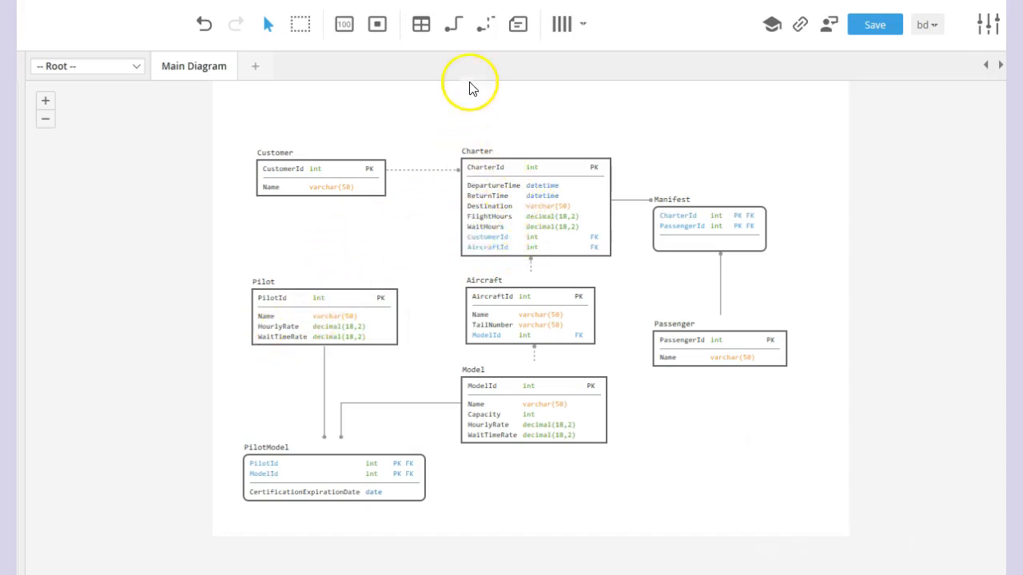
Step: Add a non-identifying relationship with Pilot as parent and Charter as child
{"action": "left_click", "coordinate": [486, 31]}
{"action": "left_click", "coordinate": [311, 317]}
{"action": "left_click", "coordinate": [494, 213]}
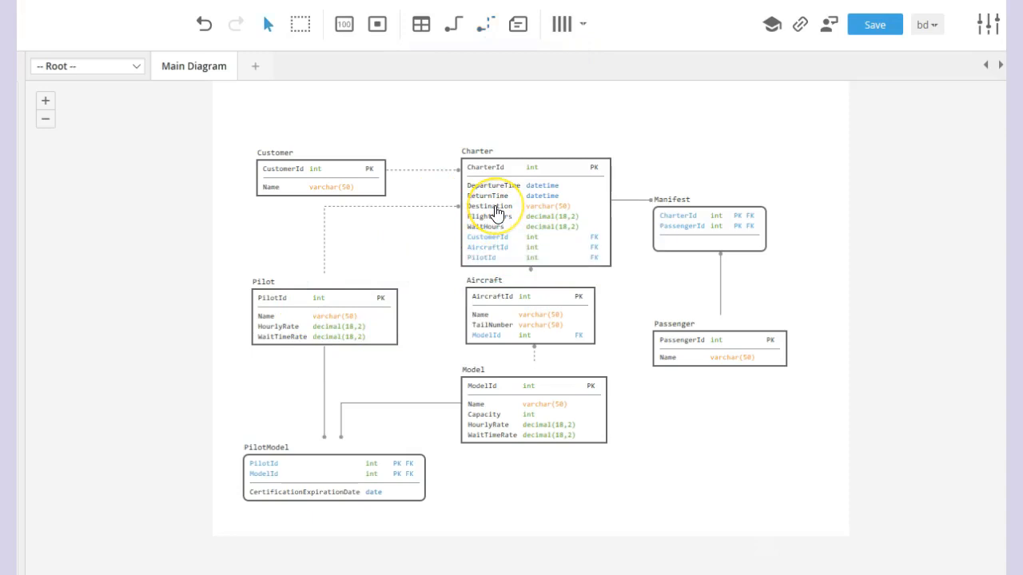